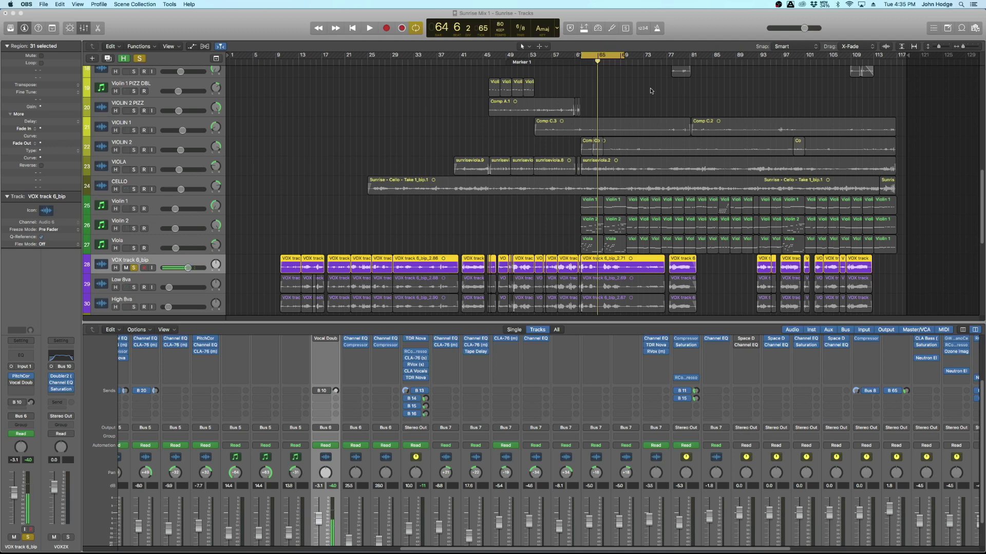
Open the Vocal Doubler window, centre it over the tracks and start playback.
left_click(326, 339)
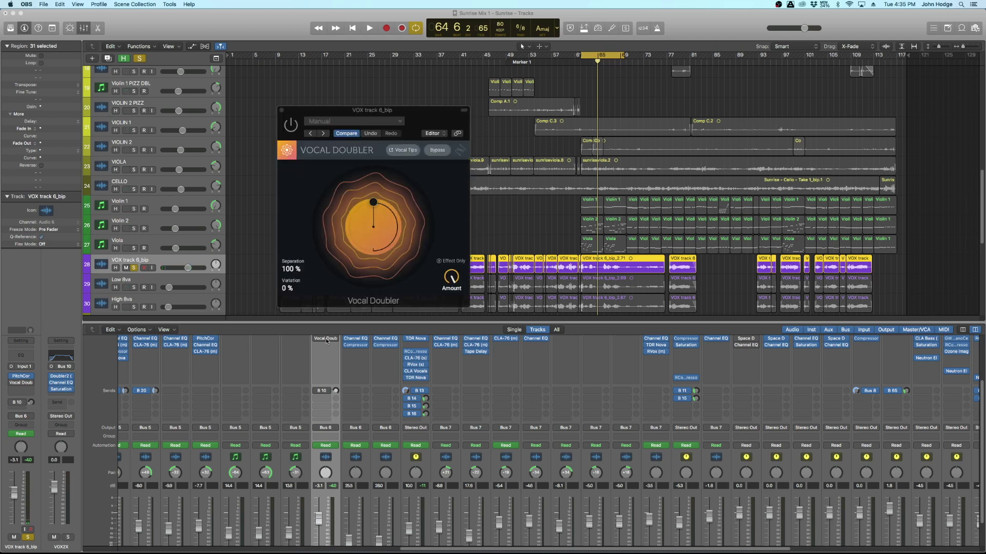
left_click_drag(328, 110, 290, 48)
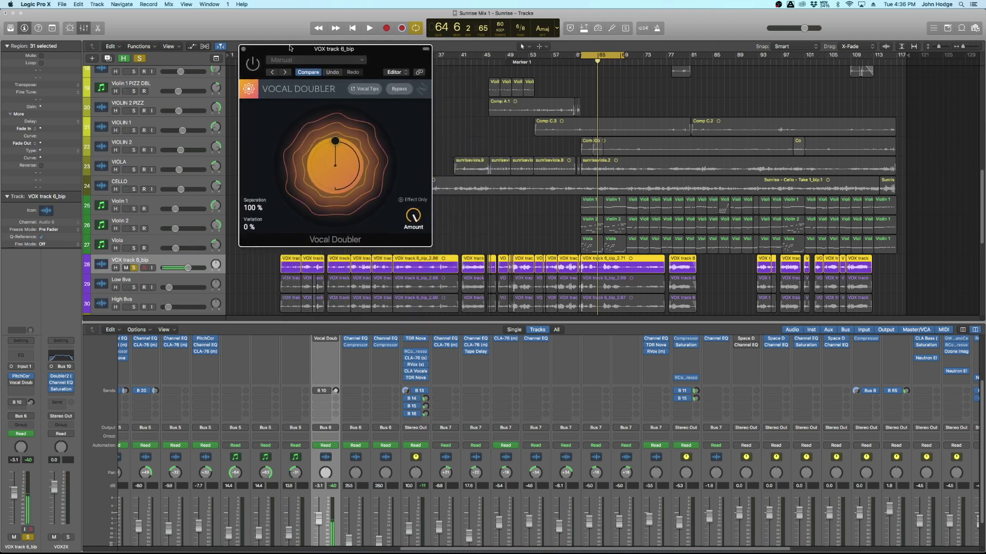
left_click_drag(291, 48, 408, 171)
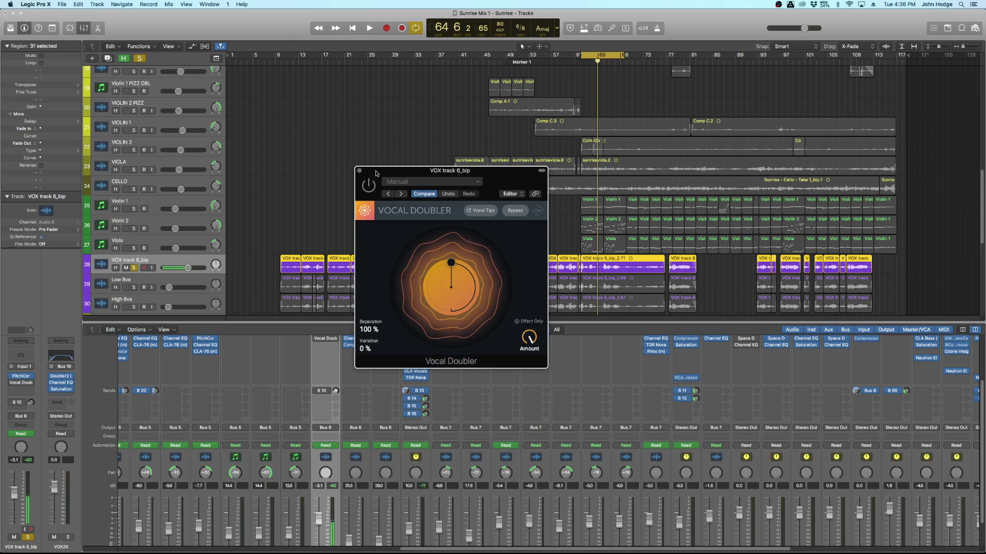
key("space")
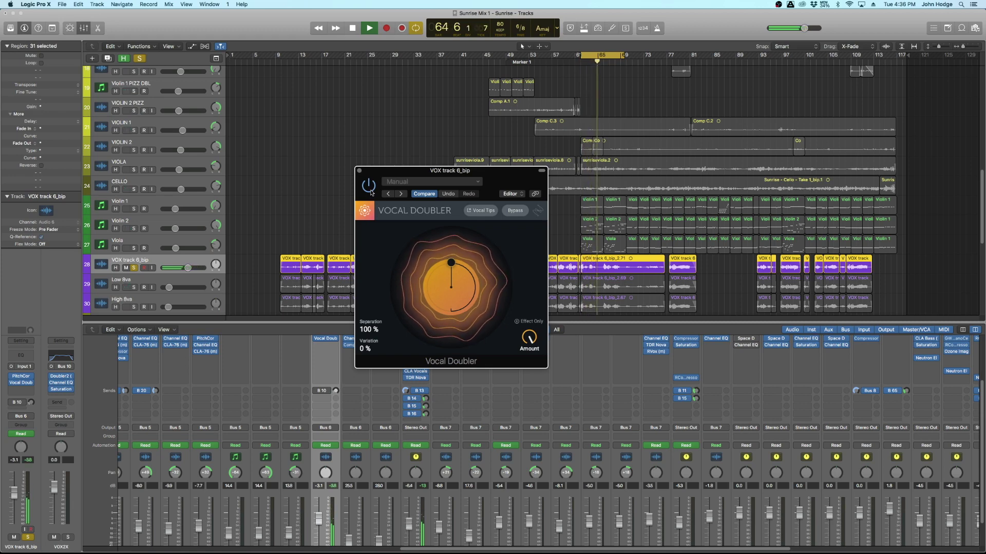
Play the passage with Vocal Doubler and again with it bypassed to compare.
key("space")
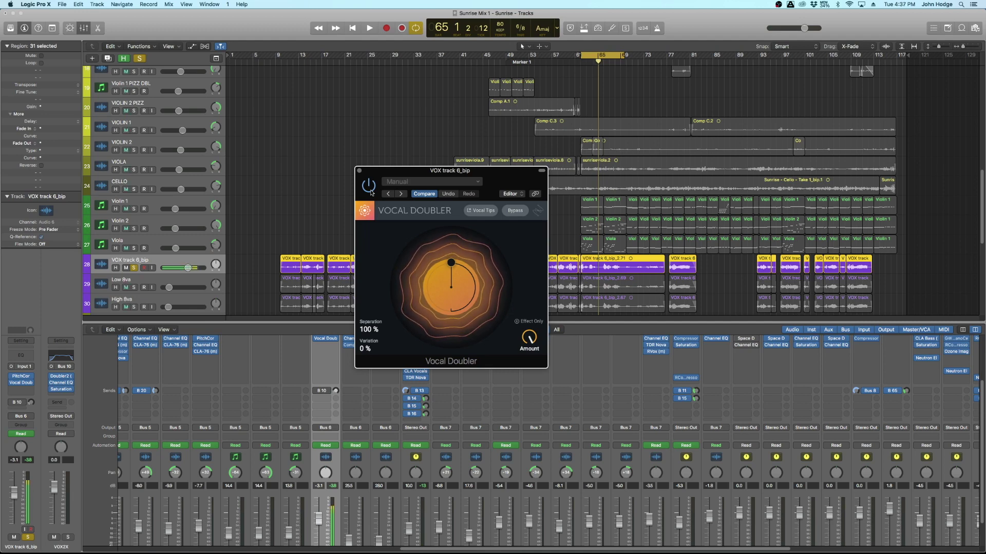
left_click(369, 188)
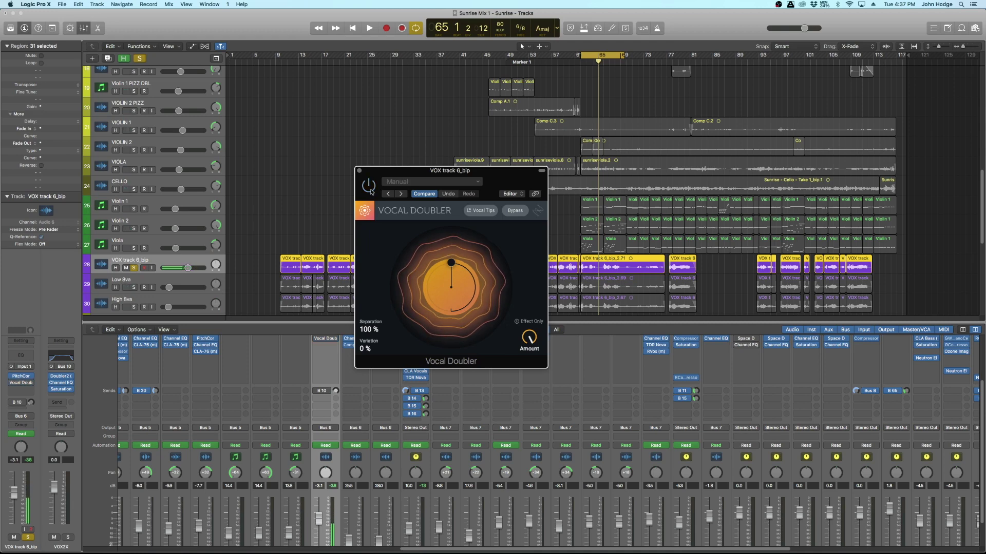
key("space")
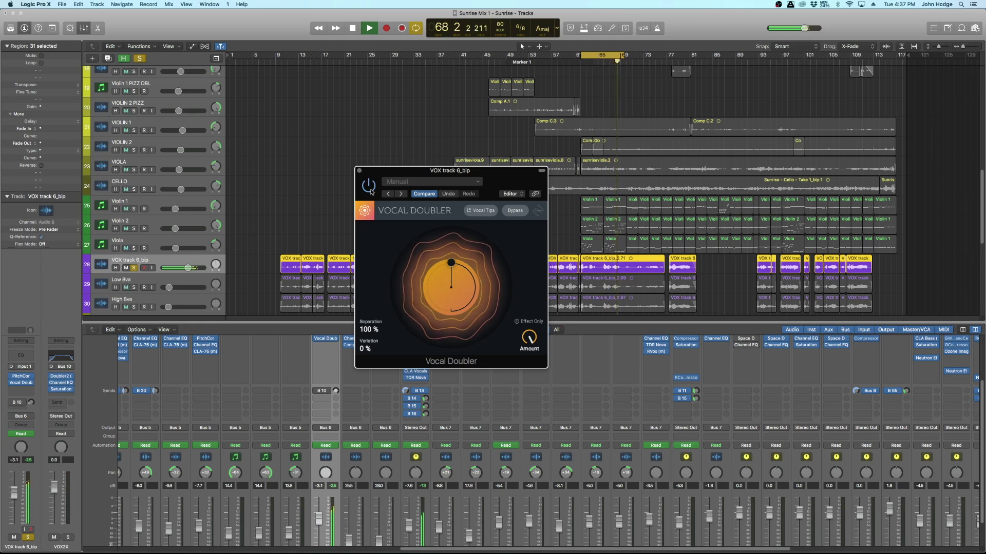
key("space")
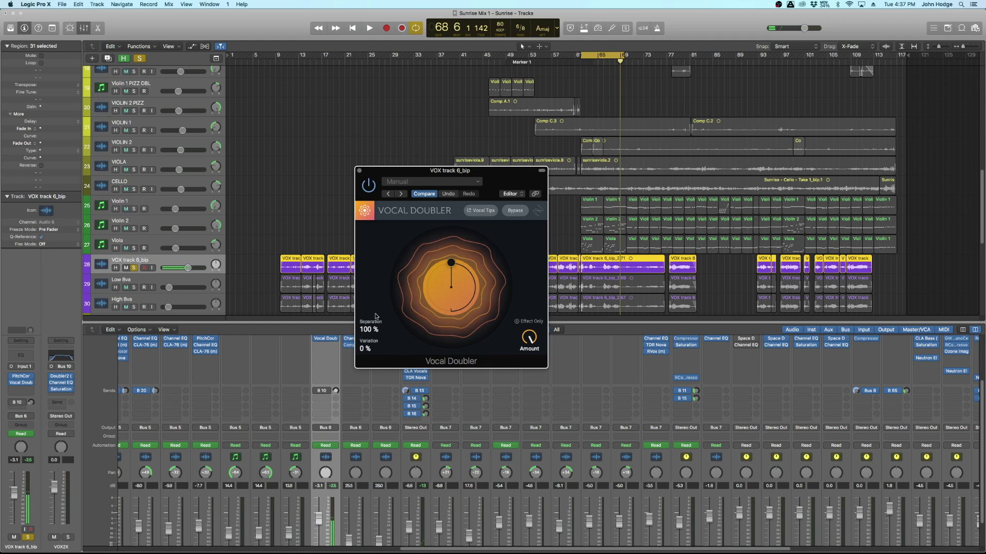
left_click_drag(385, 172, 353, 167)
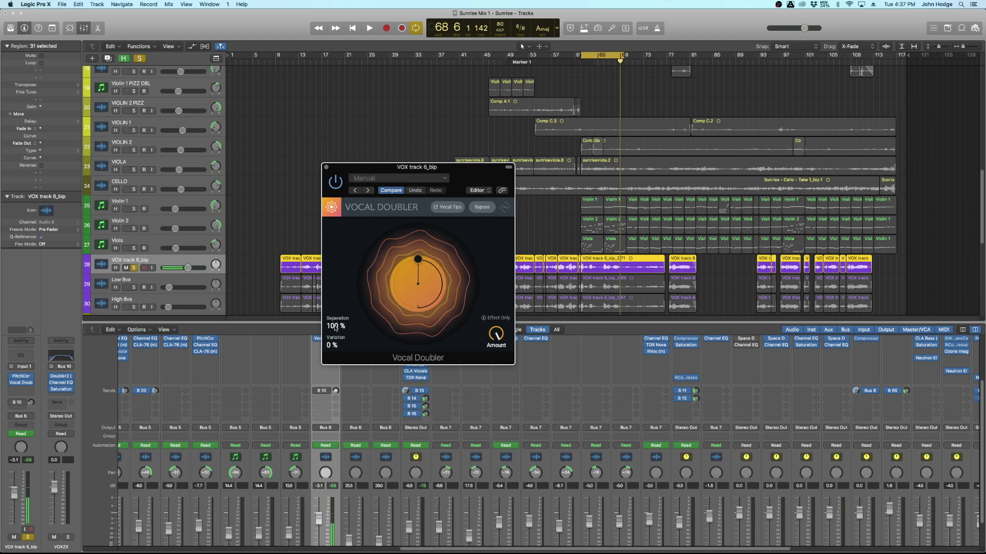
key("space")
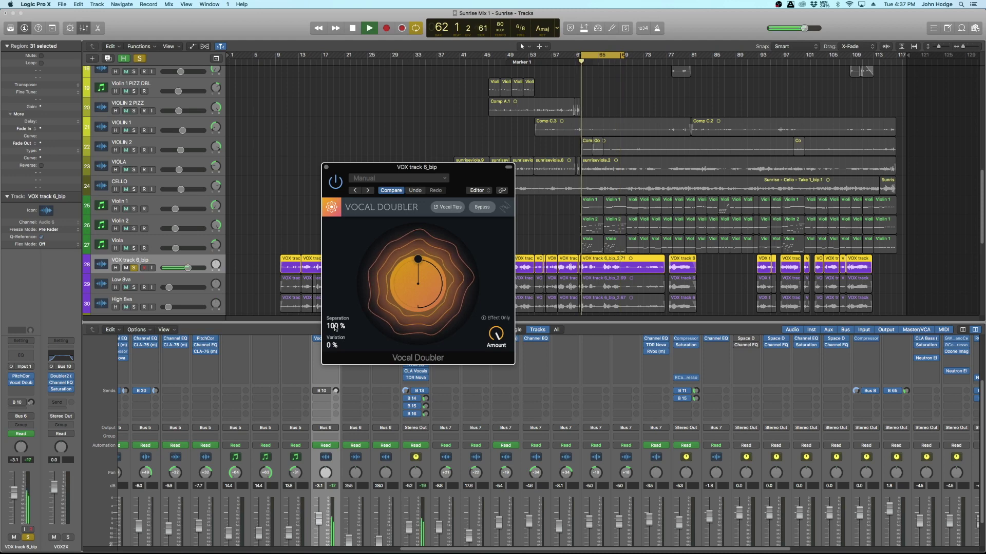
left_click_drag(335, 328, 315, 463)
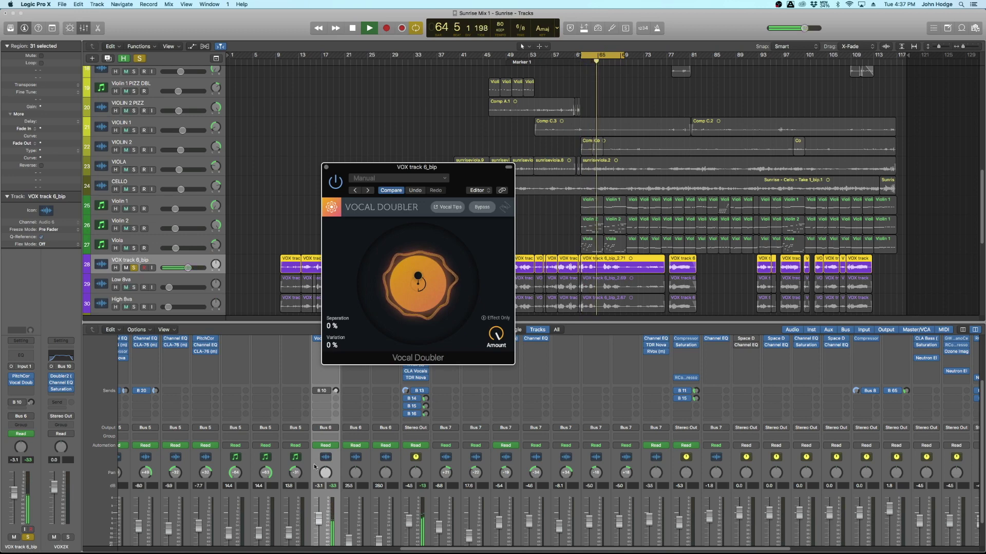
key("space")
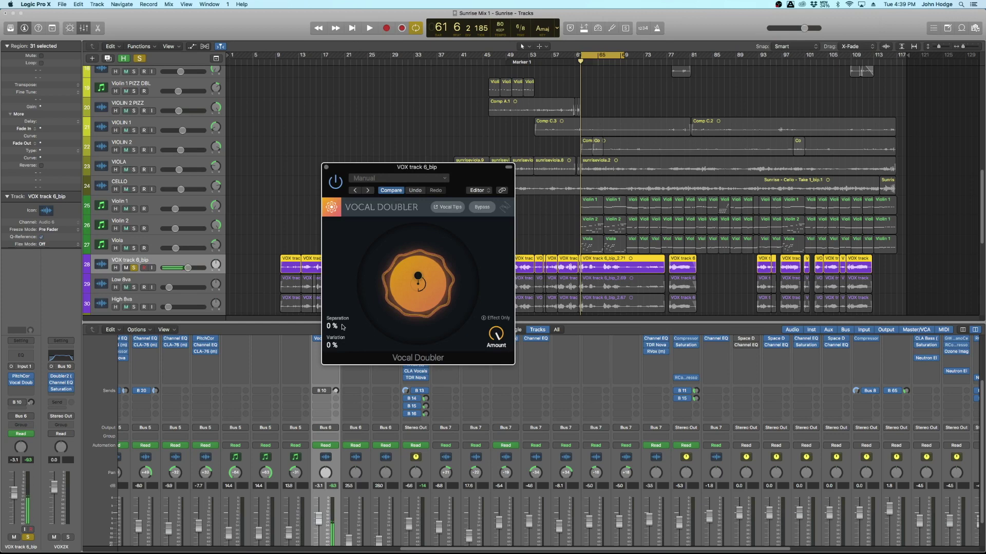
left_click_drag(342, 327, 310, 230)
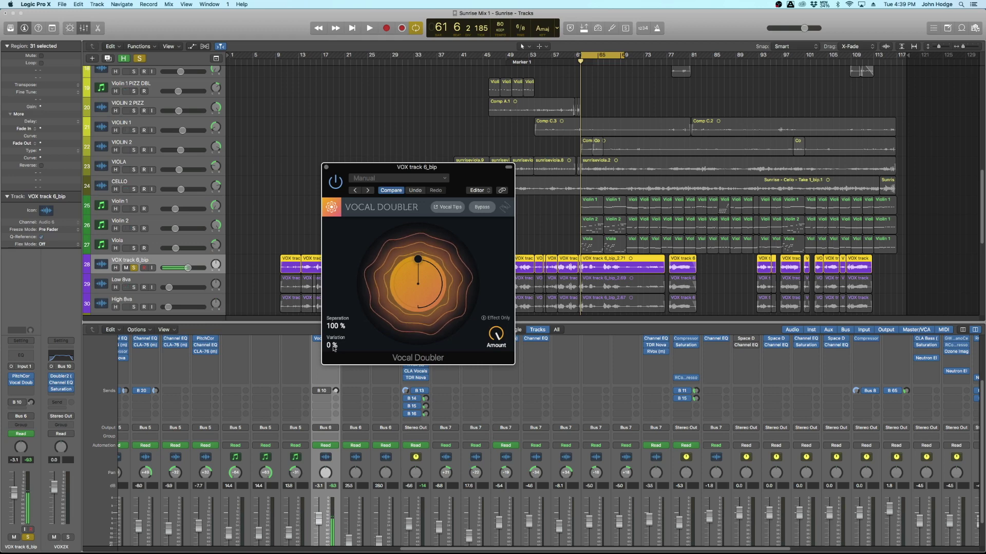
Sweep Variation up from 0 %, down to about 60 % and back to 100 %, then stop.
left_click_drag(333, 348, 319, 240)
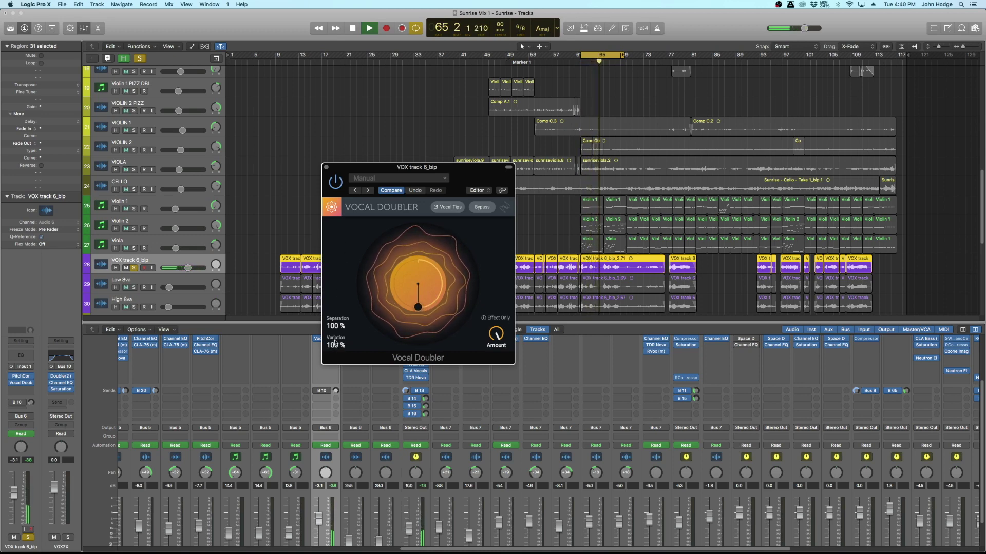
left_click_drag(334, 343, 359, 468)
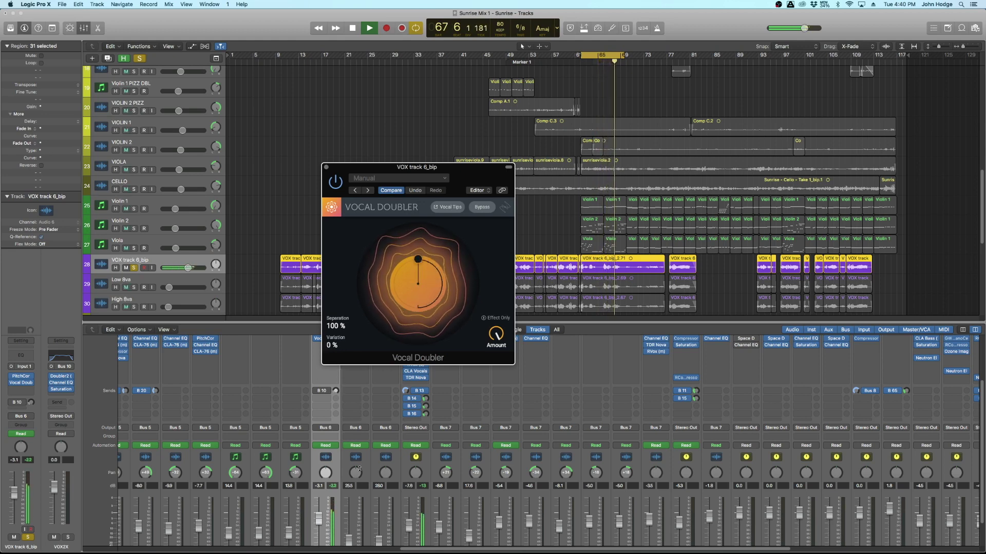
left_click_drag(359, 468, 374, 342)
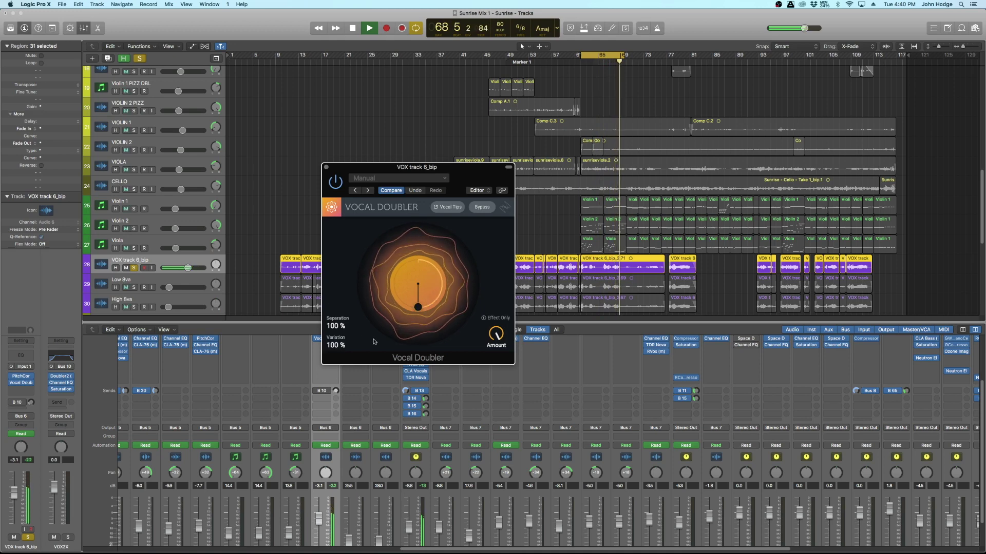
key("space")
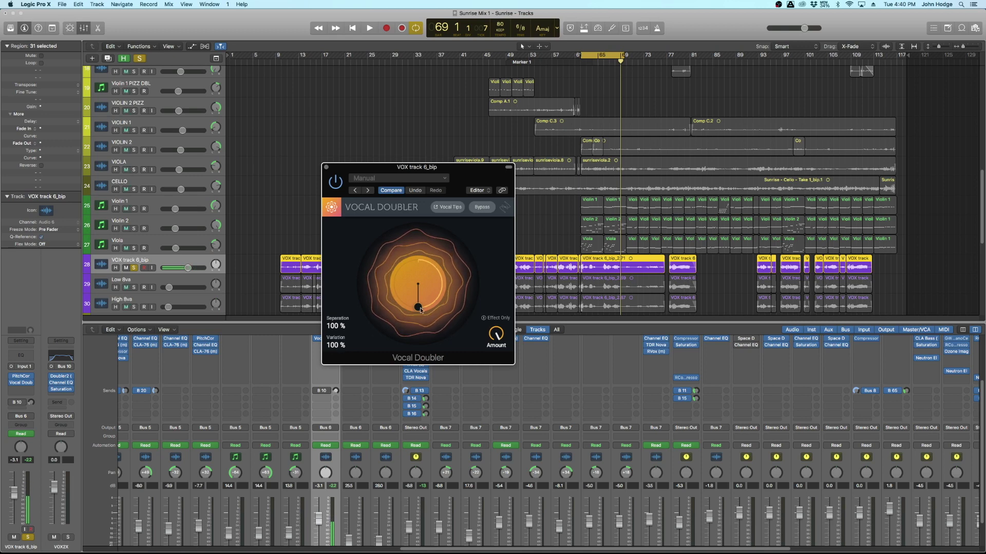
Try lower Separation and Variation with the XY handle, ending at 100 % Variation.
mouse_move(421, 310)
left_mouse_down()
mouse_move(446, 278)
mouse_move(452, 288)
mouse_move(441, 300)
mouse_move(417, 276)
mouse_move(426, 300)
mouse_move(436, 273)
mouse_move(435, 297)
mouse_move(427, 282)
mouse_move(439, 306)
left_mouse_up()
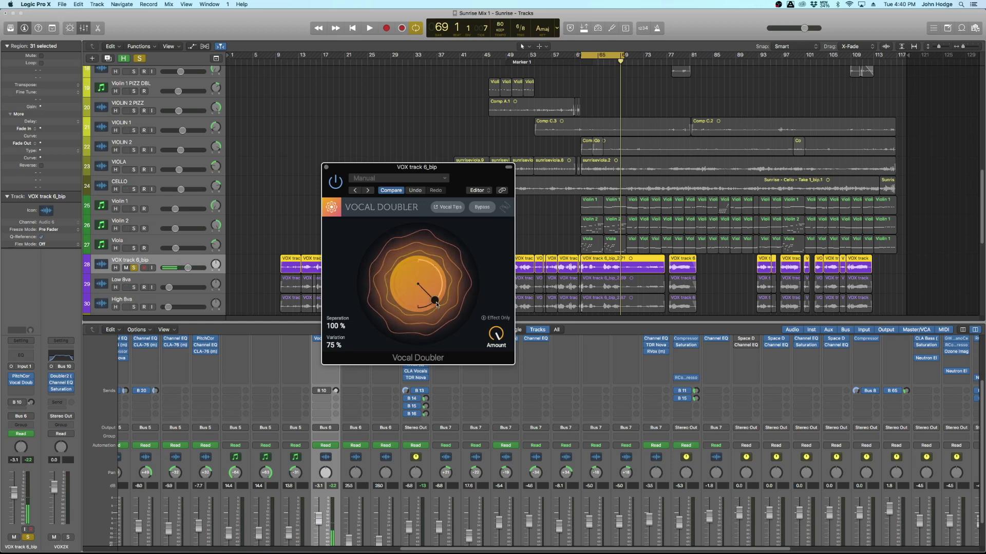
key("space")
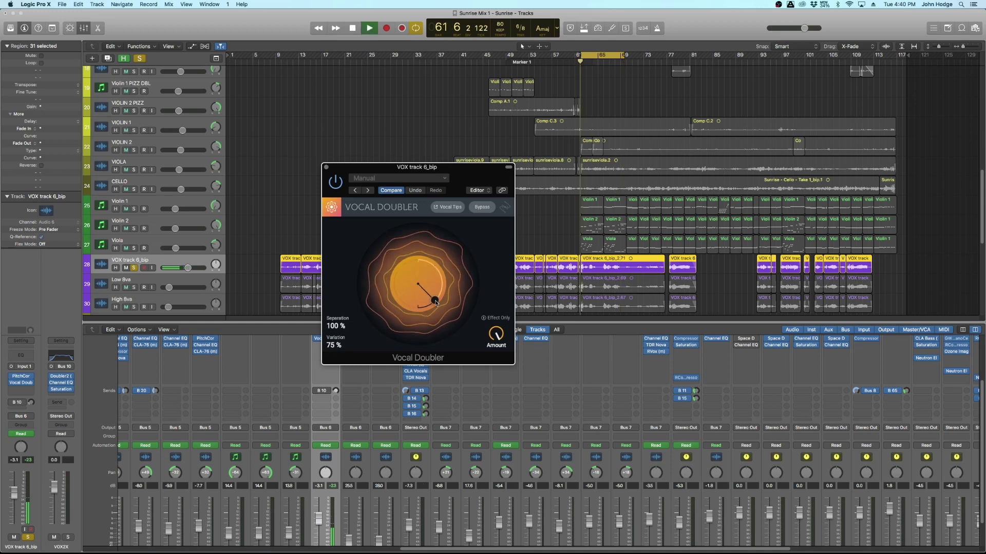
left_click_drag(435, 303, 394, 353)
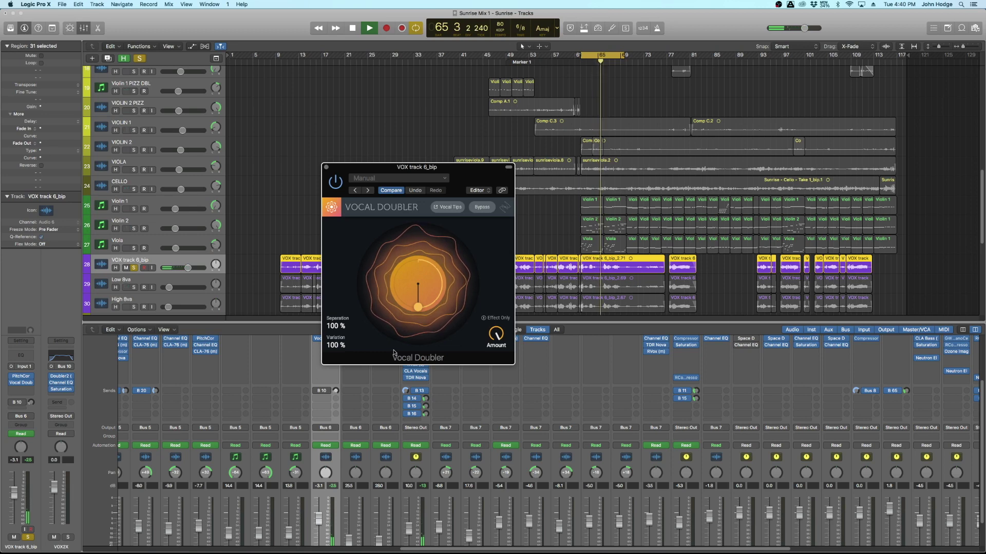
left_click_drag(386, 289, 442, 303)
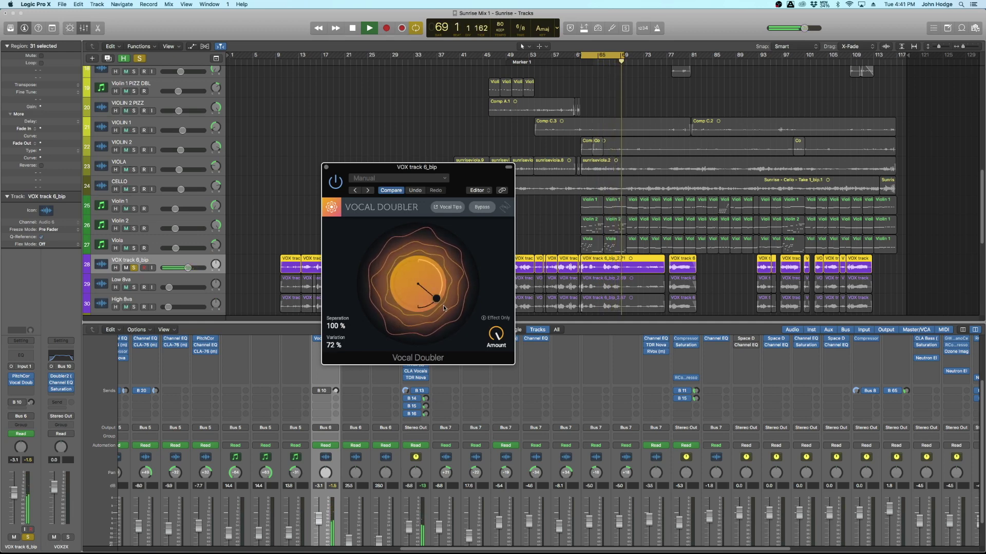
left_click_drag(443, 302, 422, 338)
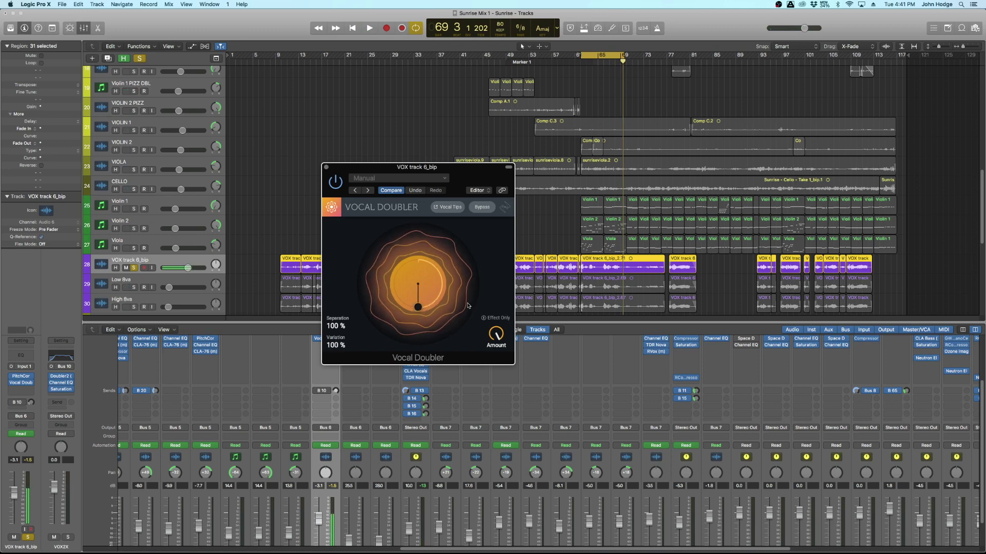
During playback, turn the doubler's Amount down to 0 %, then up to 40 %.
mouse_move(498, 339)
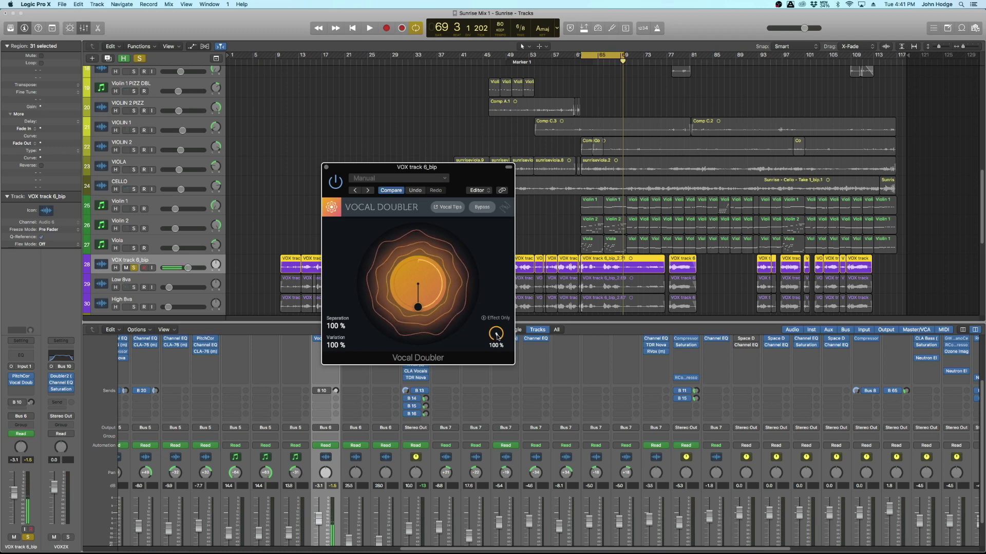
key("space")
left_click_drag(497, 337, 496, 370)
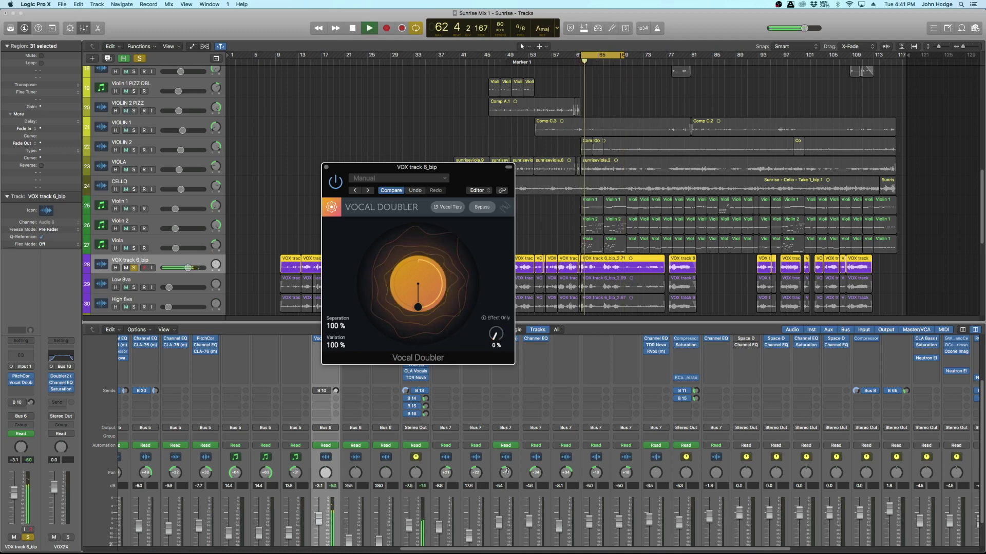
left_click_drag(505, 470, 512, 410)
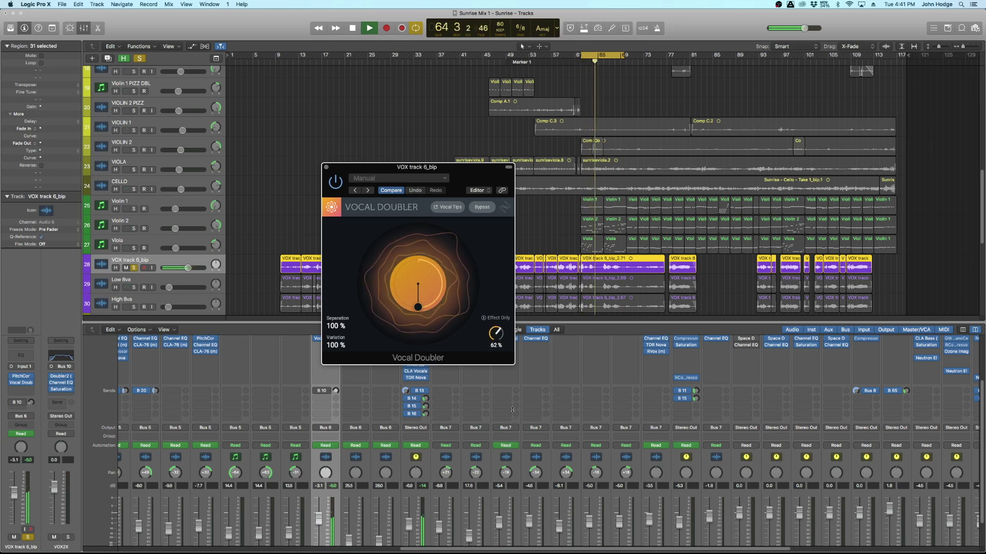
Compare by toggling the doubler bypass twice, stop playback, and raise Amount to 100 %.
left_click(484, 207)
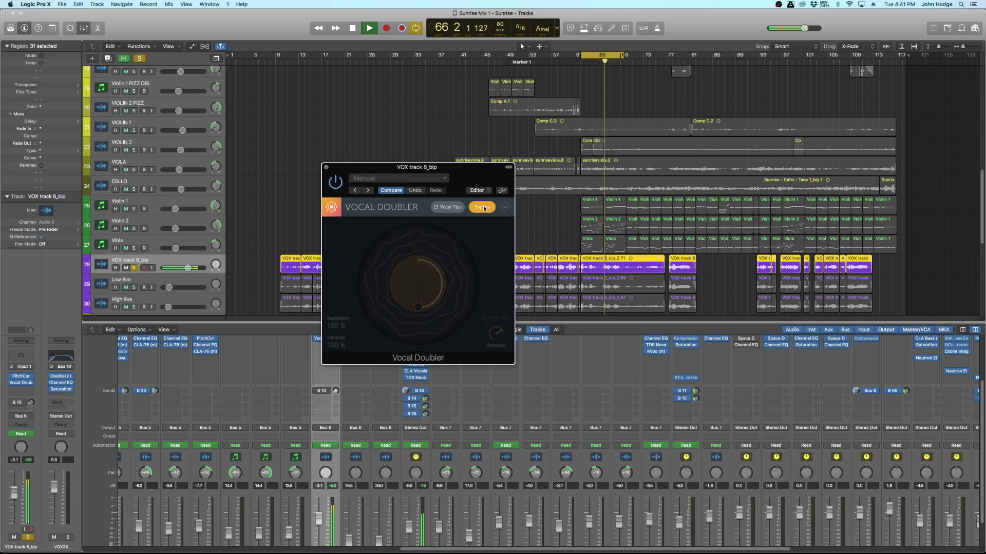
left_click(483, 207)
mouse_move(496, 331)
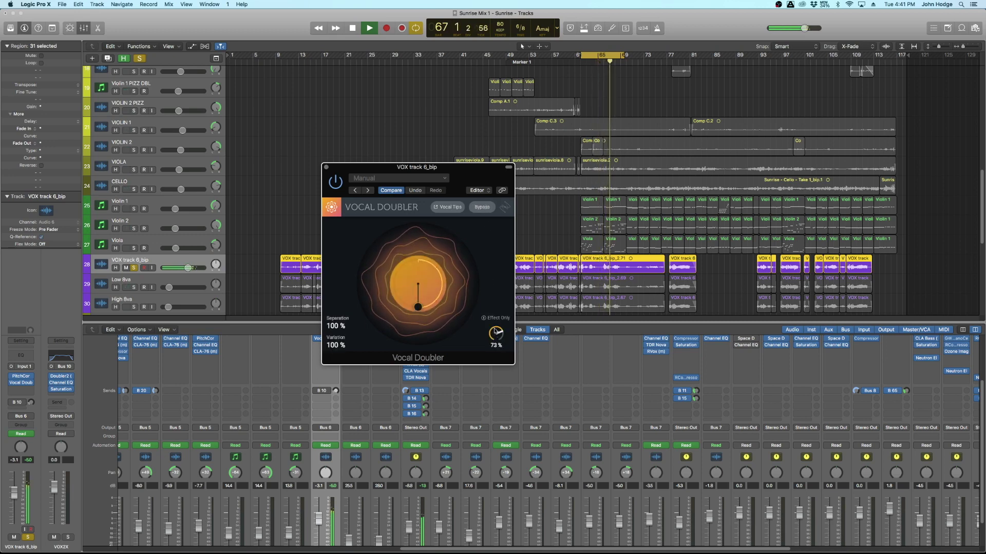
left_click(483, 208)
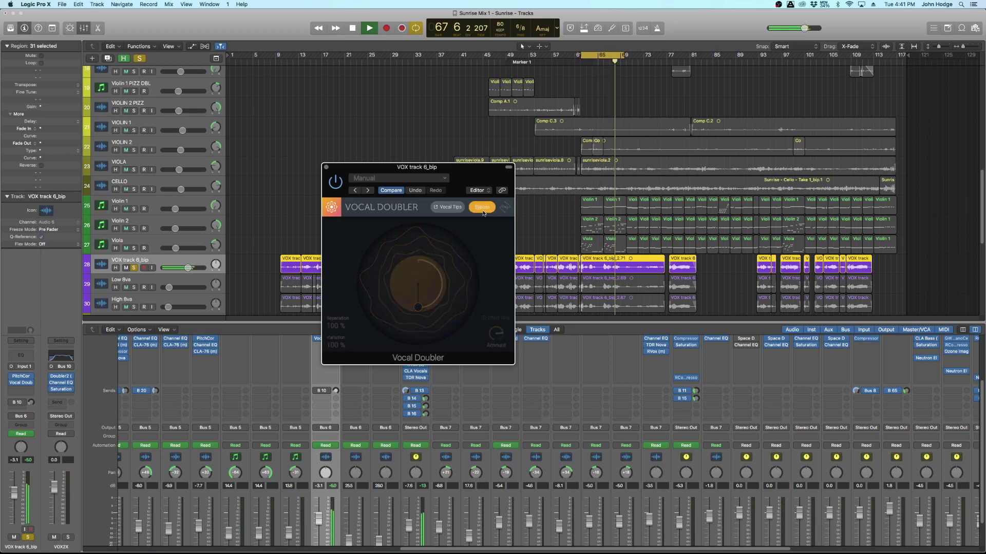
left_click(483, 210)
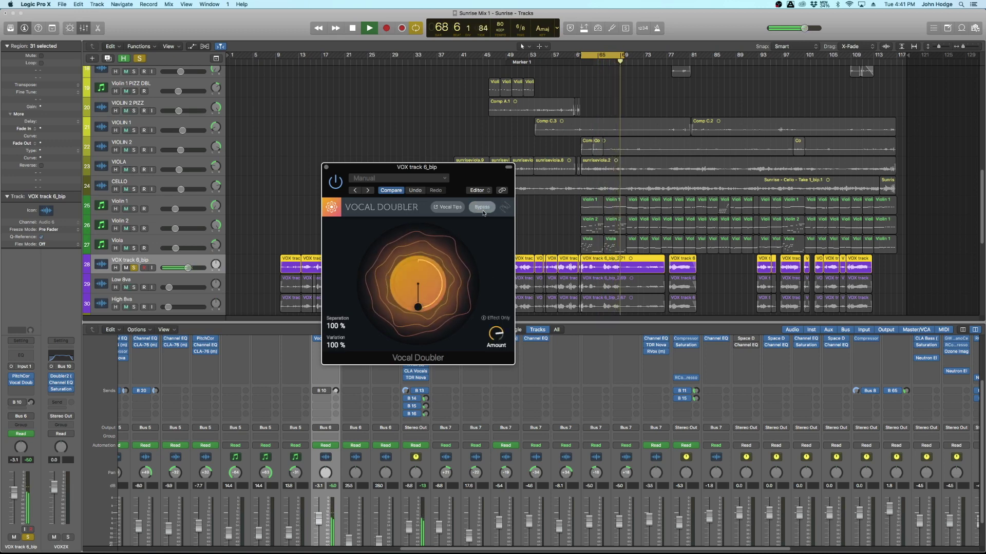
key("space")
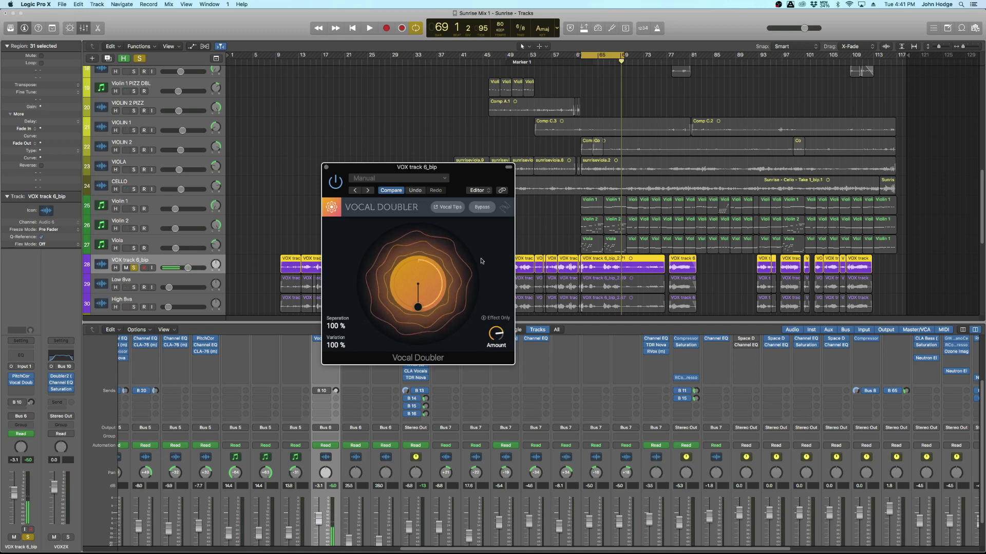
left_click_drag(496, 336, 492, 289)
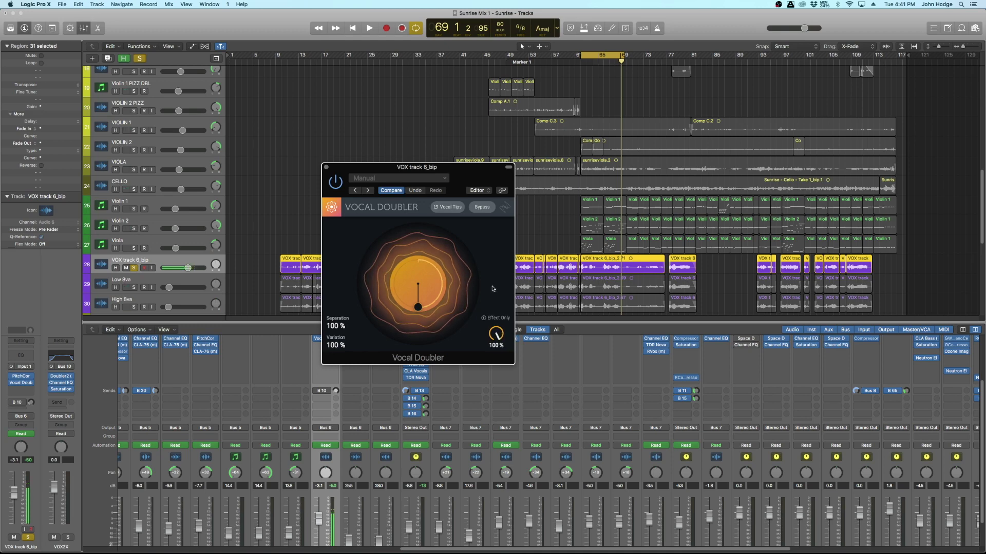
Toggle Effect Only off and on during playback, leaving only the doubled voices audible.
left_click(497, 319)
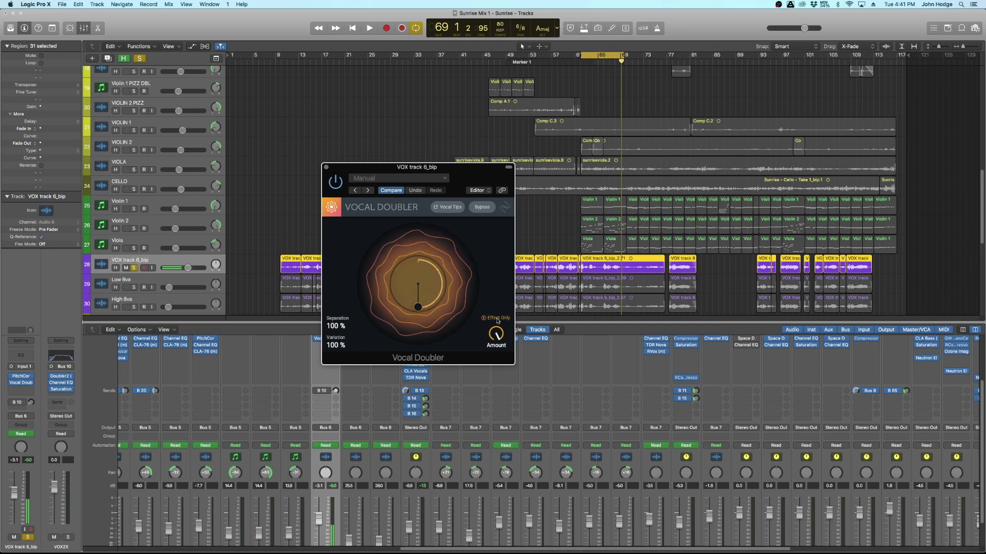
left_click(497, 319)
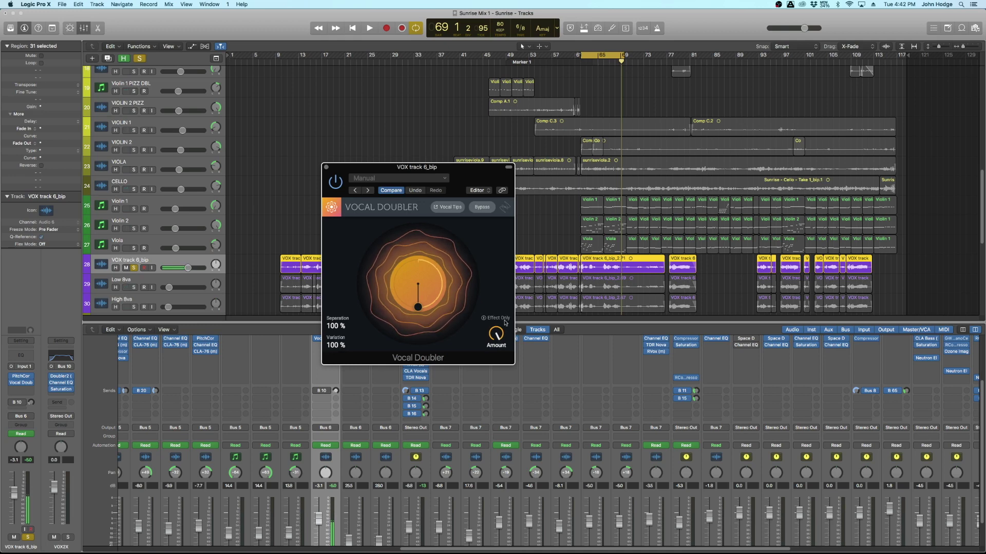
key("space")
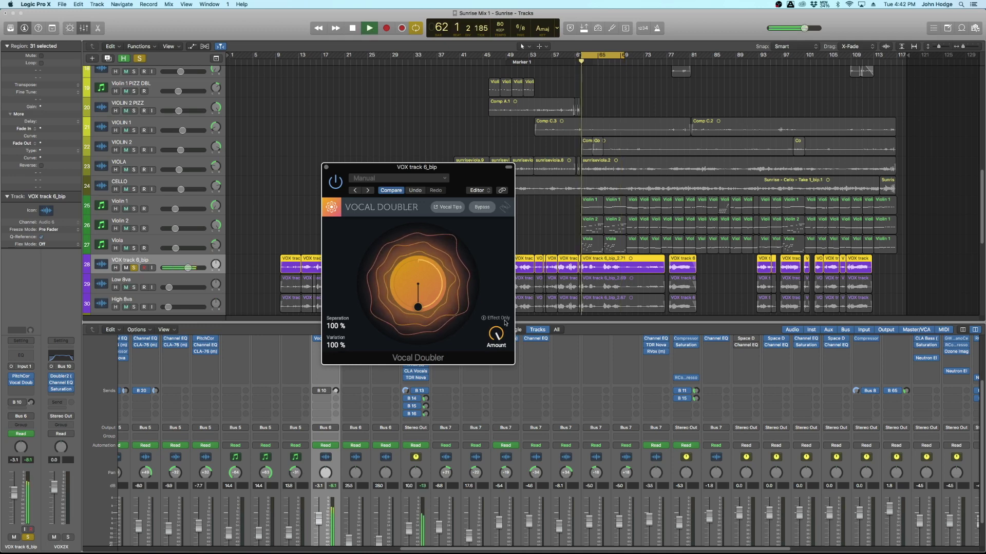
left_click(505, 320)
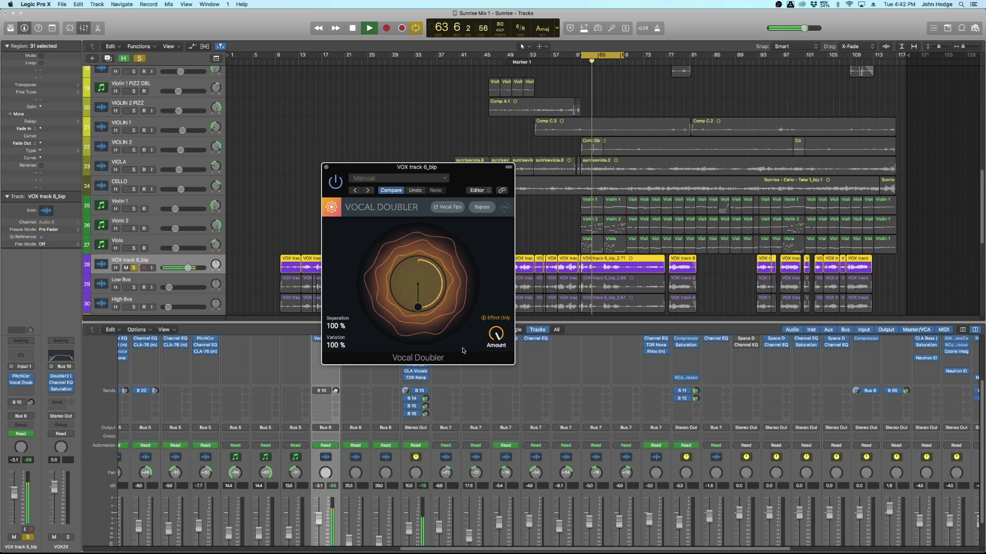
key("space")
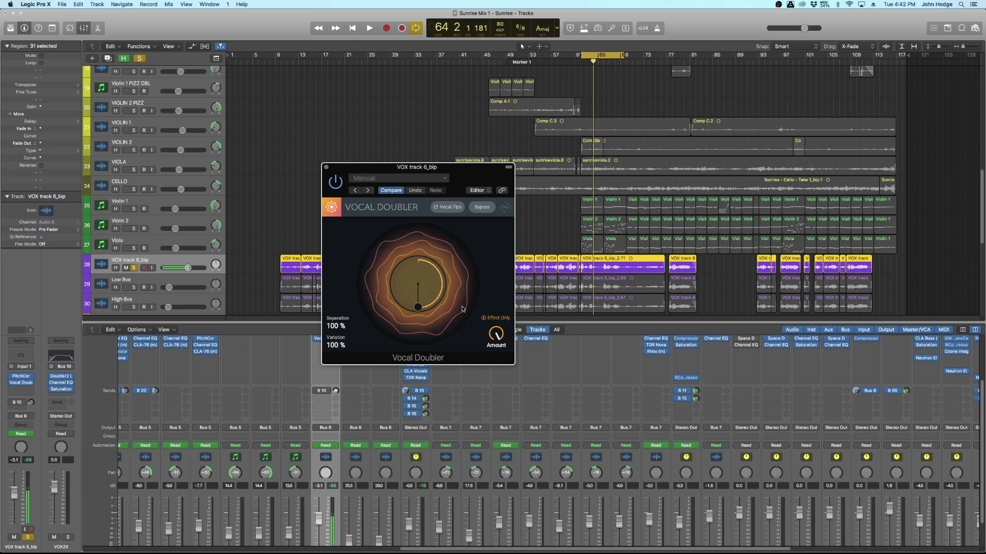
Switch off, close and remove Vocal Doubler from VOX track 6_bip with No Plug-in.
left_click(336, 184)
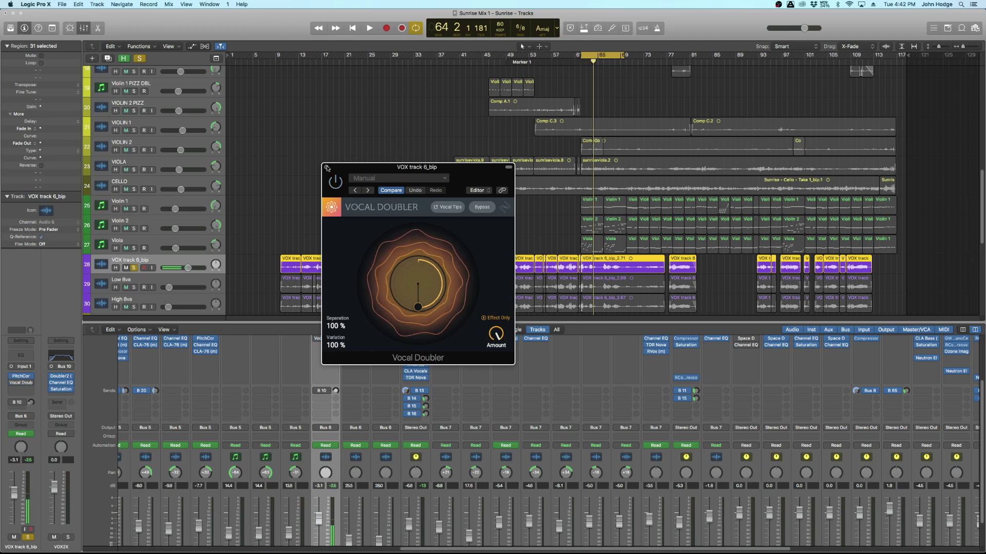
left_click(326, 168)
scroll(337, 355, "up", 1)
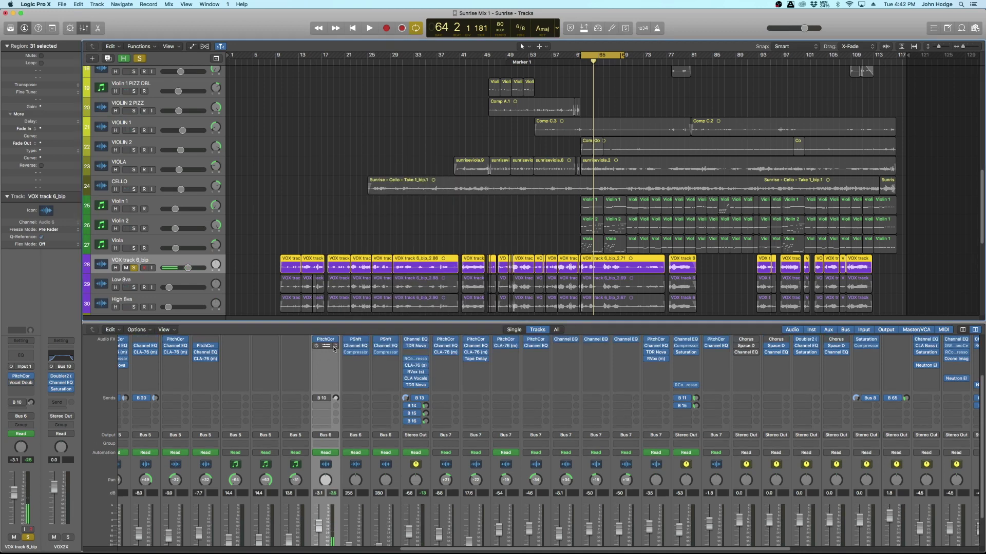
left_click(336, 350)
left_click(327, 344)
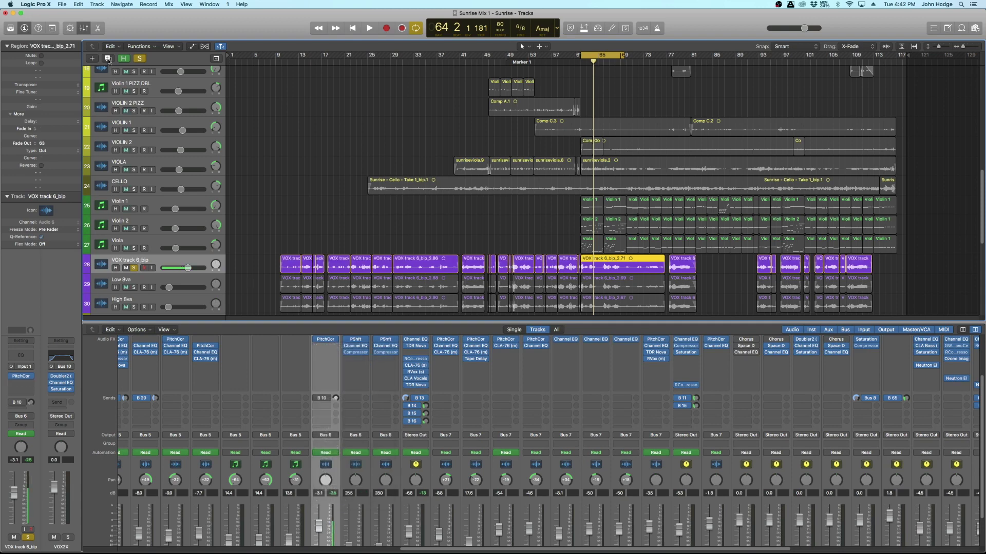
Create a new Audio 2 track and copy the vocal region onto it.
key("super+d")
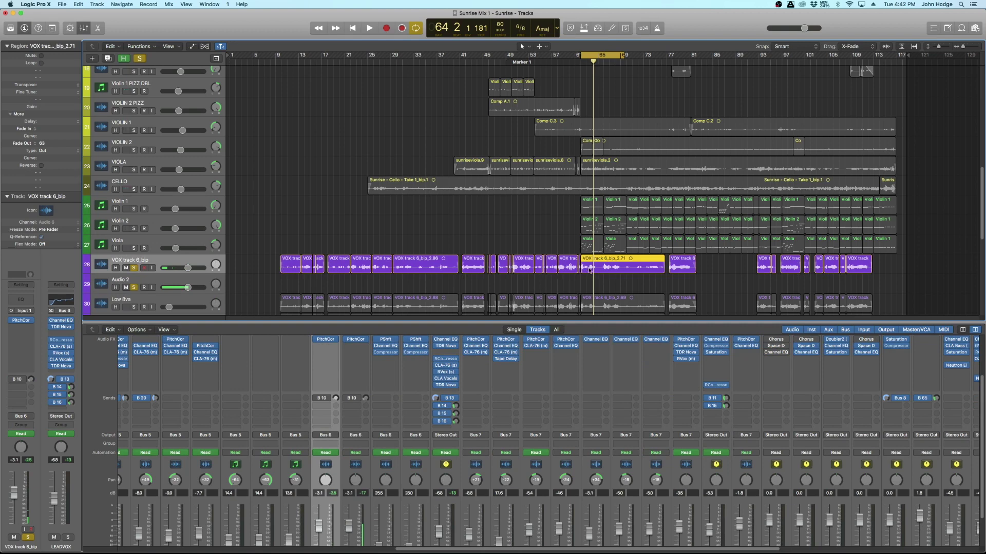
left_click_drag(590, 271, 590, 283)
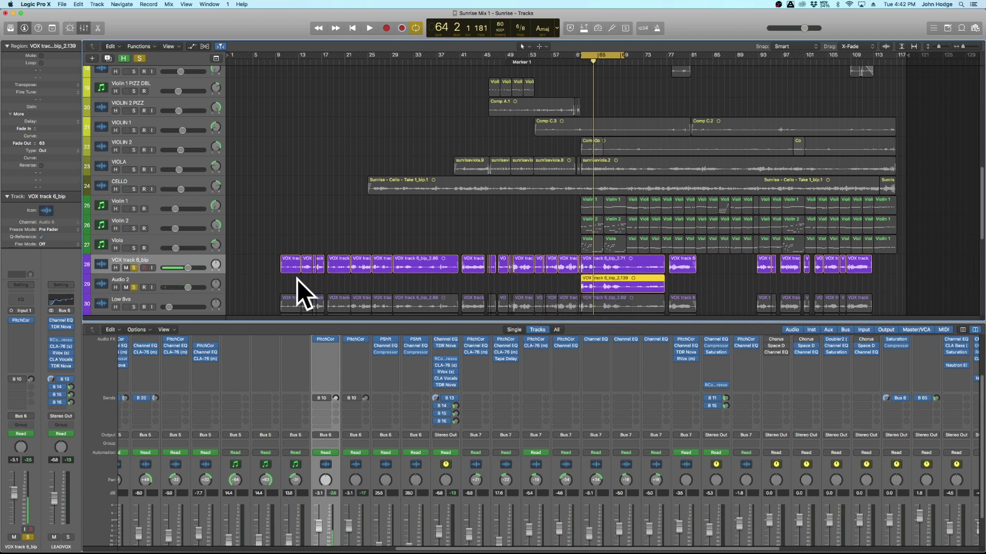
left_click(204, 281)
Insert Vocal Doubler (Mono->Stereo) on Audio 2 with 100 % Separation and Effect Only on.
left_click(368, 351)
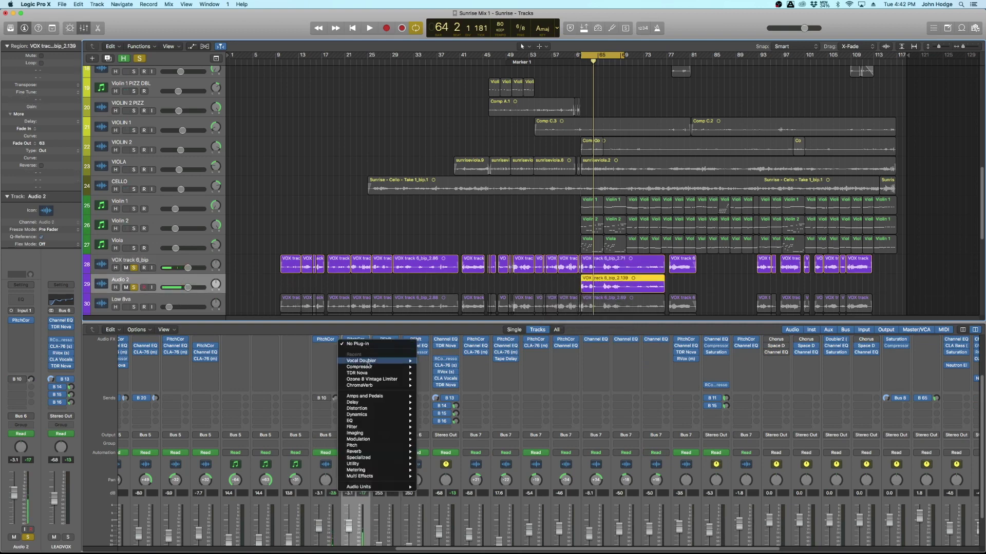
mouse_move(369, 362)
left_click(437, 367)
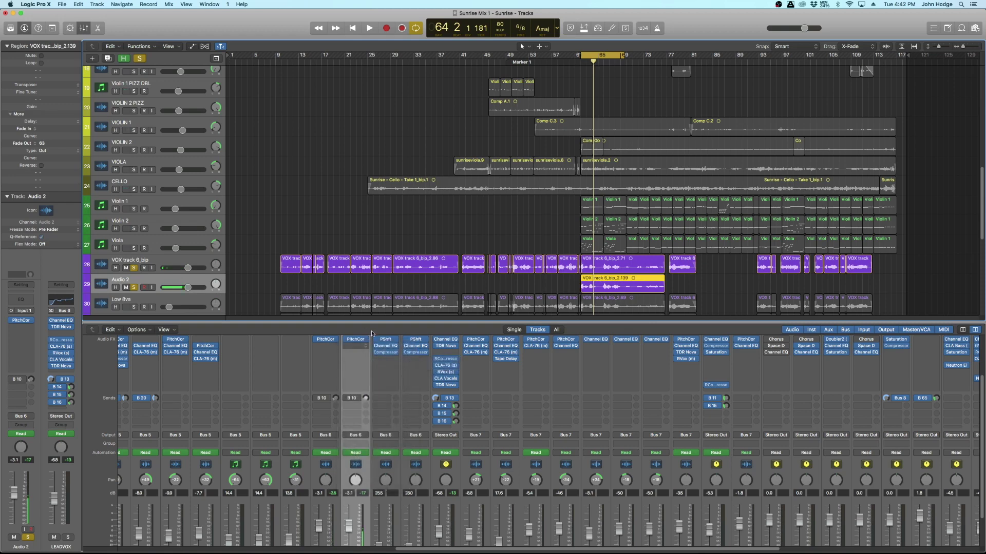
left_click_drag(251, 154, 466, 319)
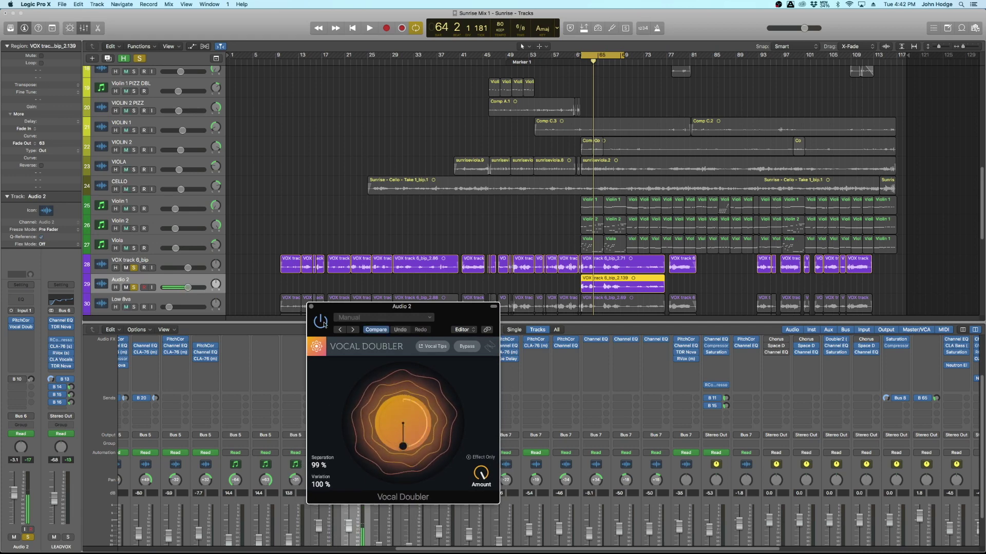
left_click_drag(321, 469, 325, 460)
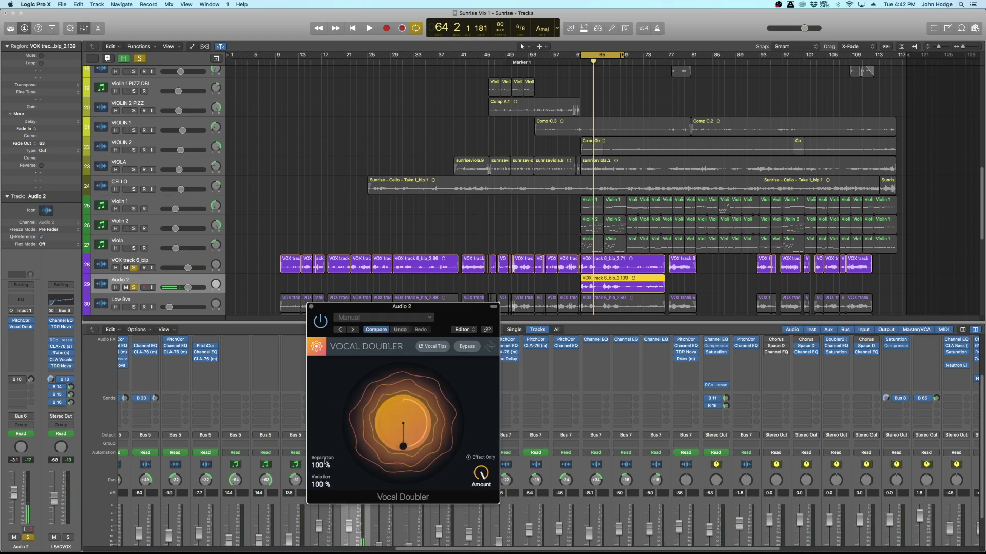
left_click(480, 474)
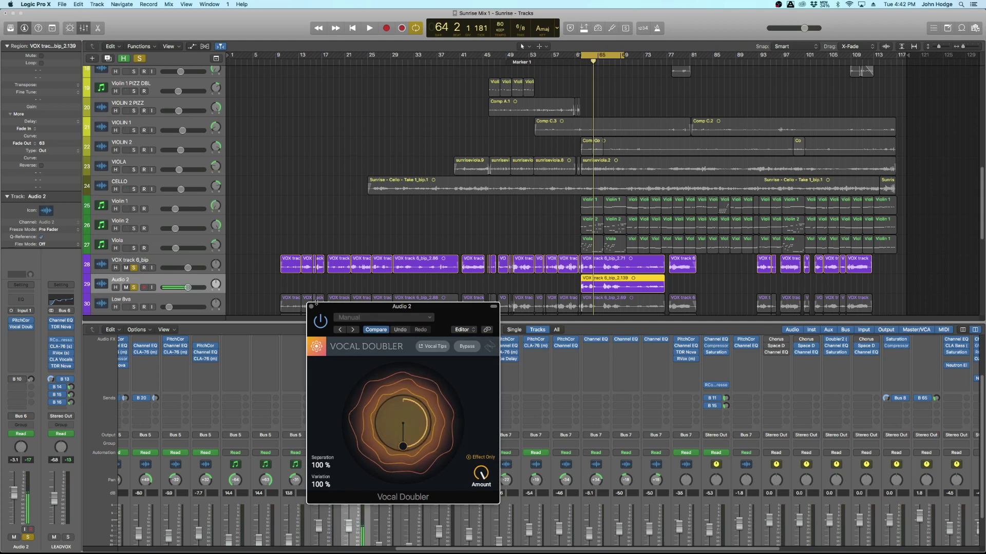
left_click(311, 307)
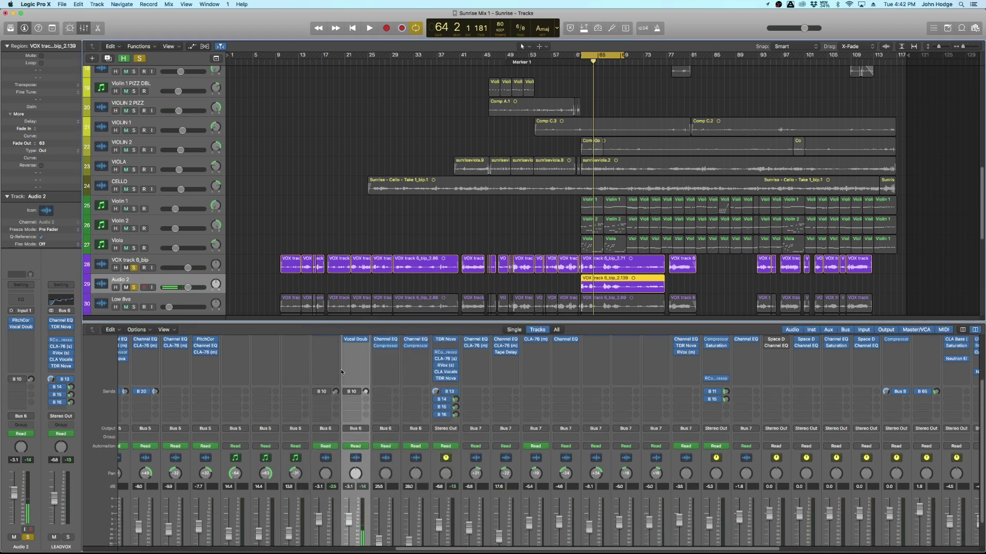
Lower the Audio 2 fader and briefly audition the doubled voices.
scroll(323, 515, "down", 2)
left_click_drag(343, 491, 346, 526)
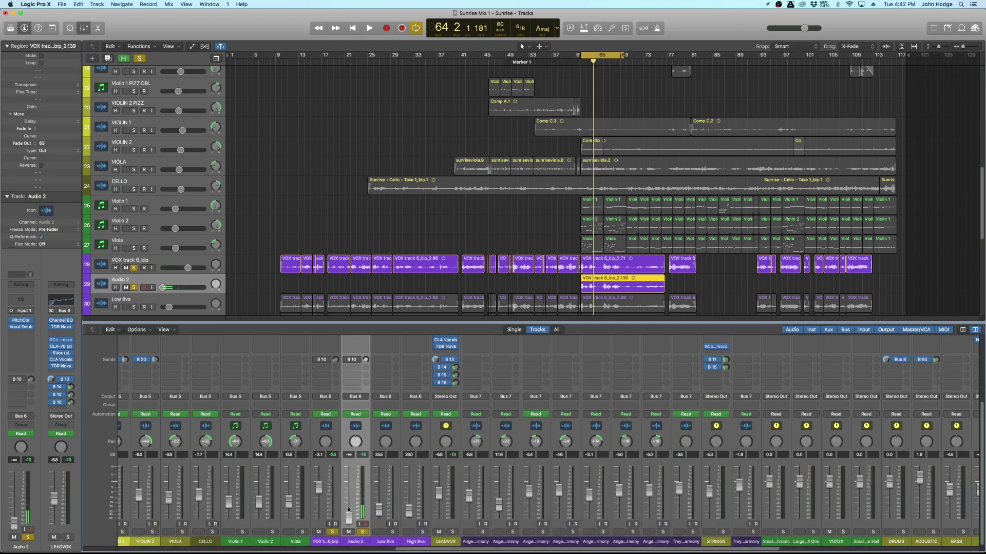
key("space")
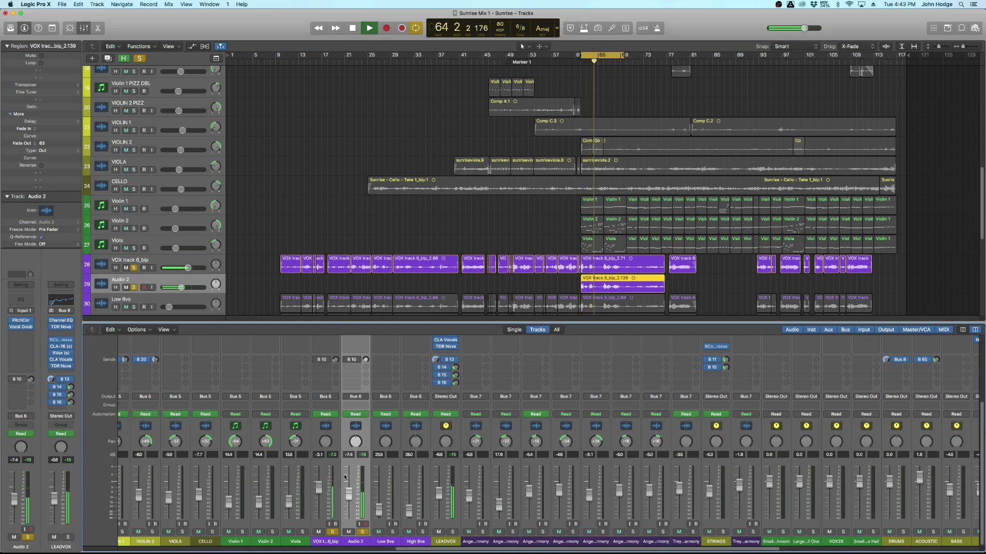
key("space")
scroll(345, 477, "up", 3)
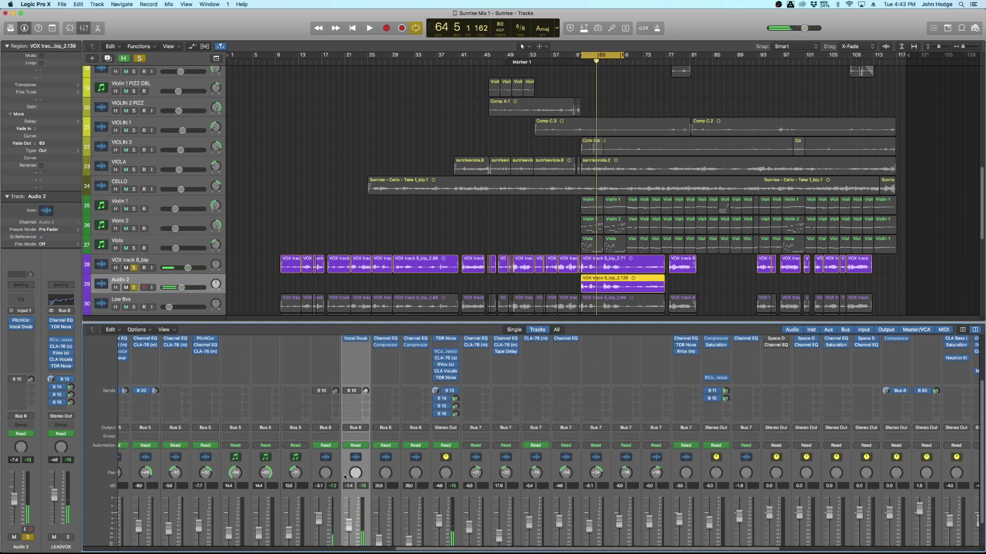
scroll(345, 477, "up", 3)
Insert Softube Saturation Knob in stereo after Vocal Doubler on Audio 2.
left_click(355, 375)
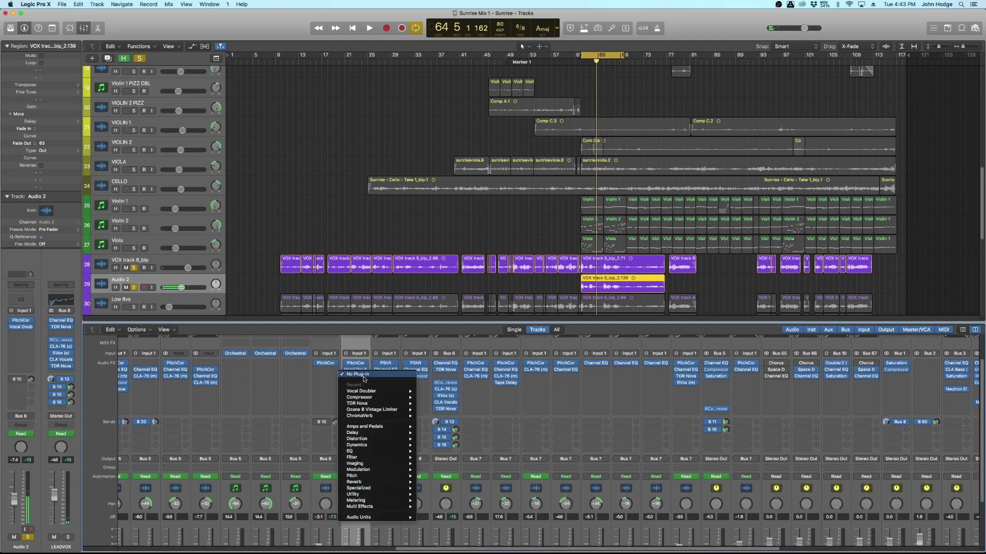
mouse_move(370, 518)
mouse_move(433, 517)
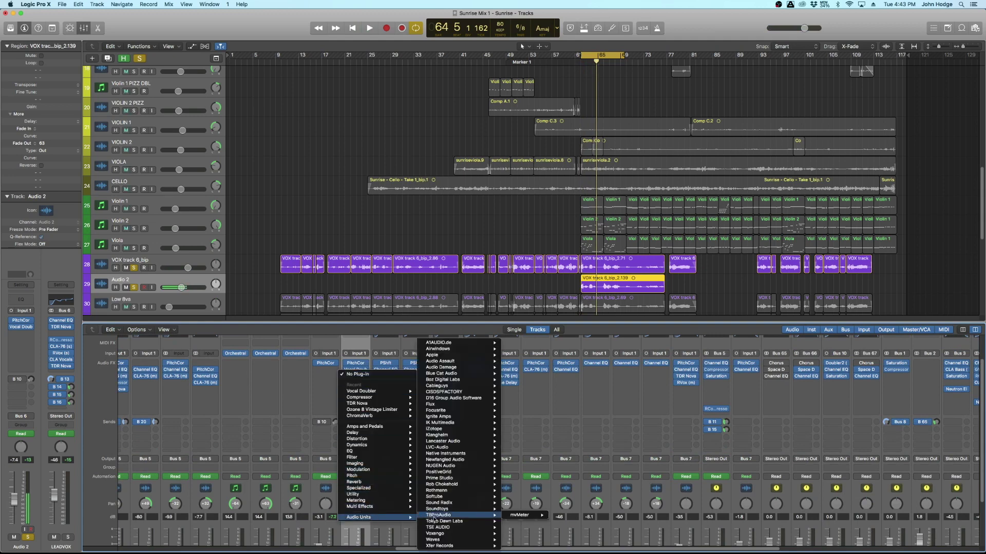
mouse_move(435, 497)
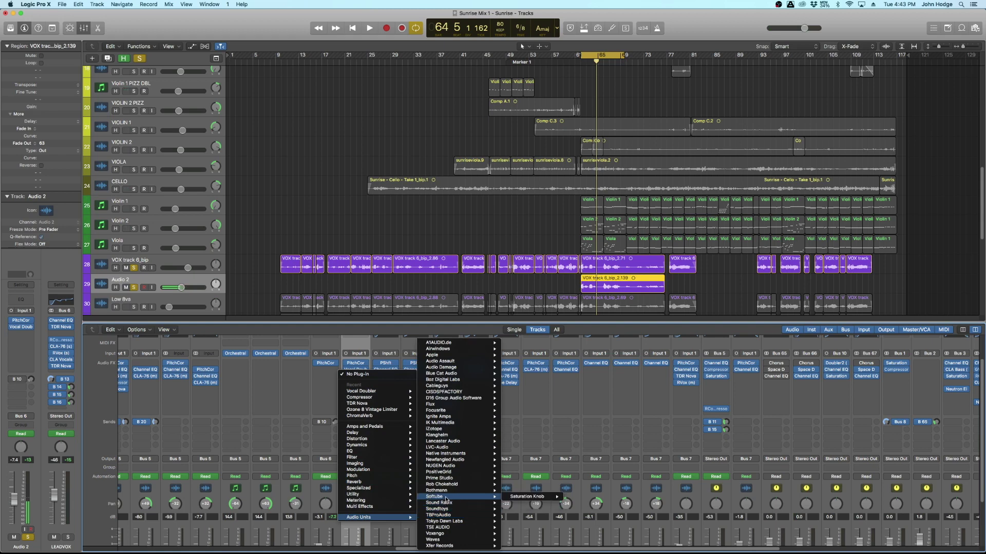
mouse_move(529, 497)
left_click(579, 496)
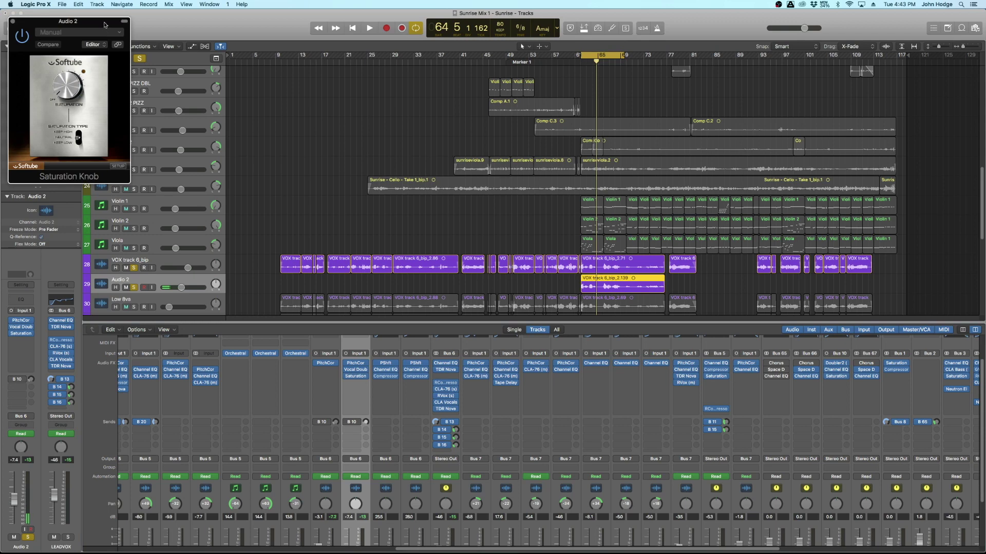
left_click_drag(104, 24, 446, 163)
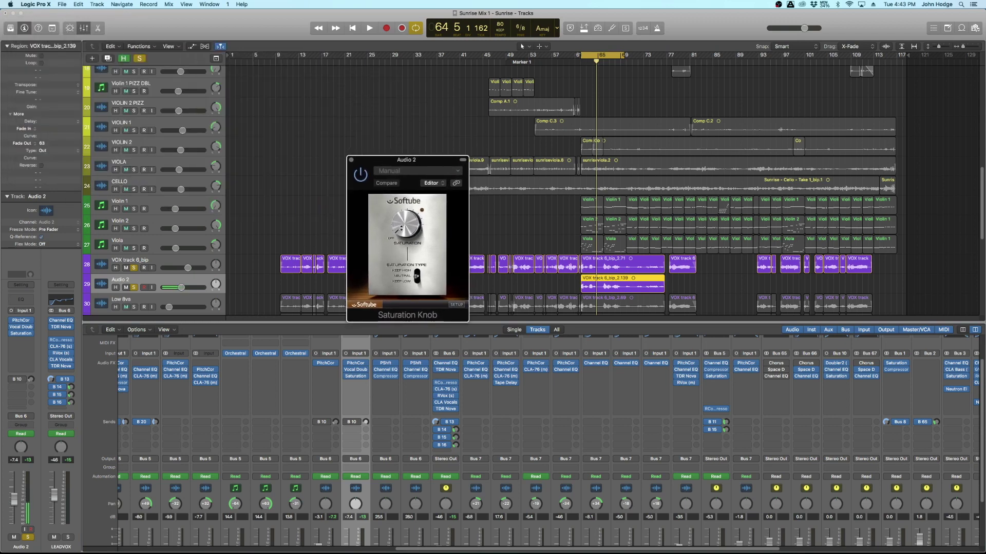
Turn the saturation up slightly, lower the Audio 2 level, and start playback.
left_click_drag(403, 224, 409, 222)
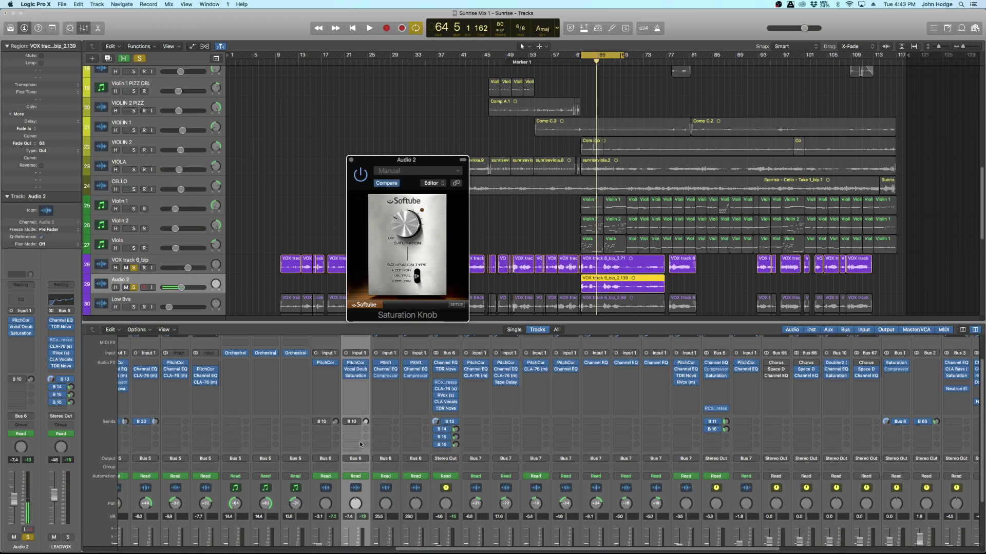
scroll(368, 508, "down", 3)
left_click_drag(349, 522, 345, 536)
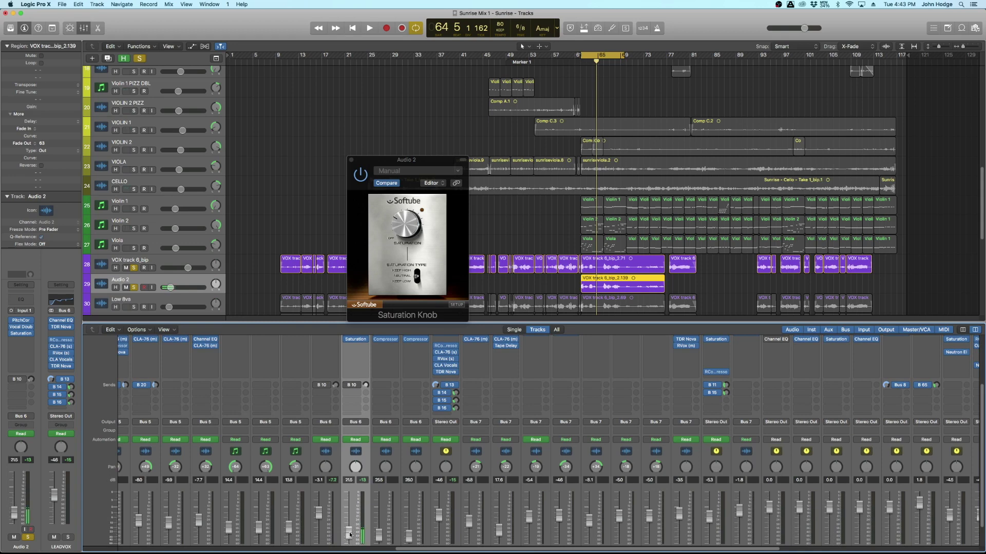
key("space")
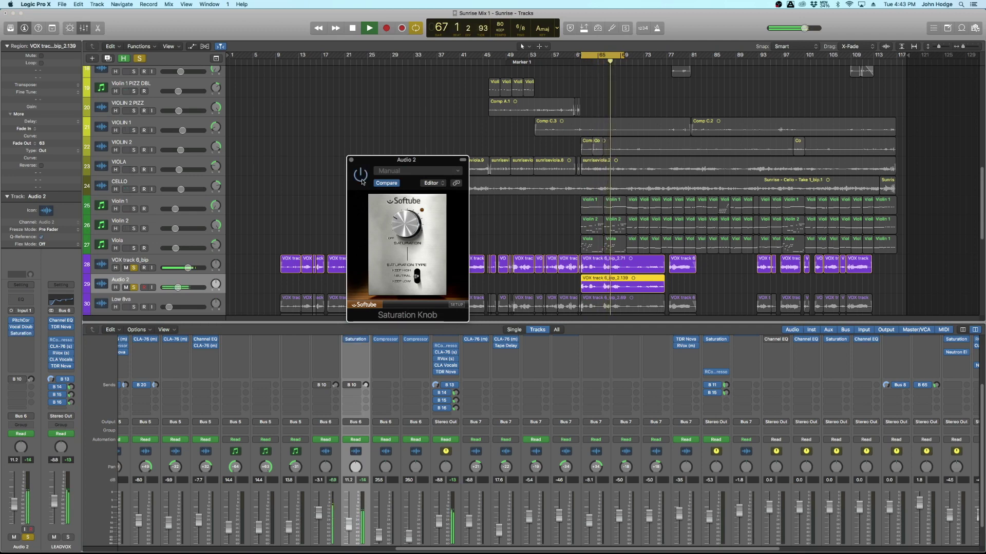
Close Saturation Knob, stop playback, and insert ChromaVerb in stereo on Audio 2.
left_click(351, 160)
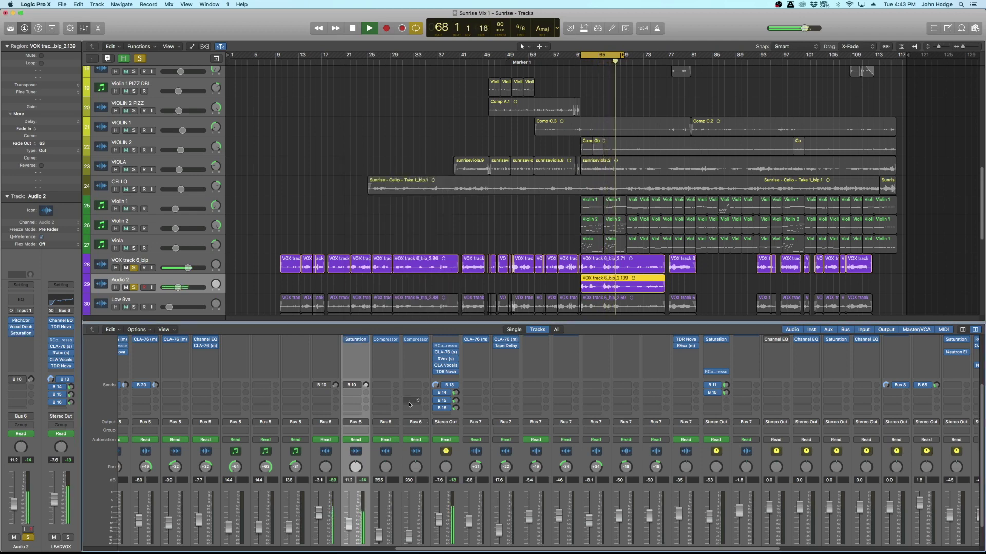
scroll(357, 366, "up", 2)
key("space")
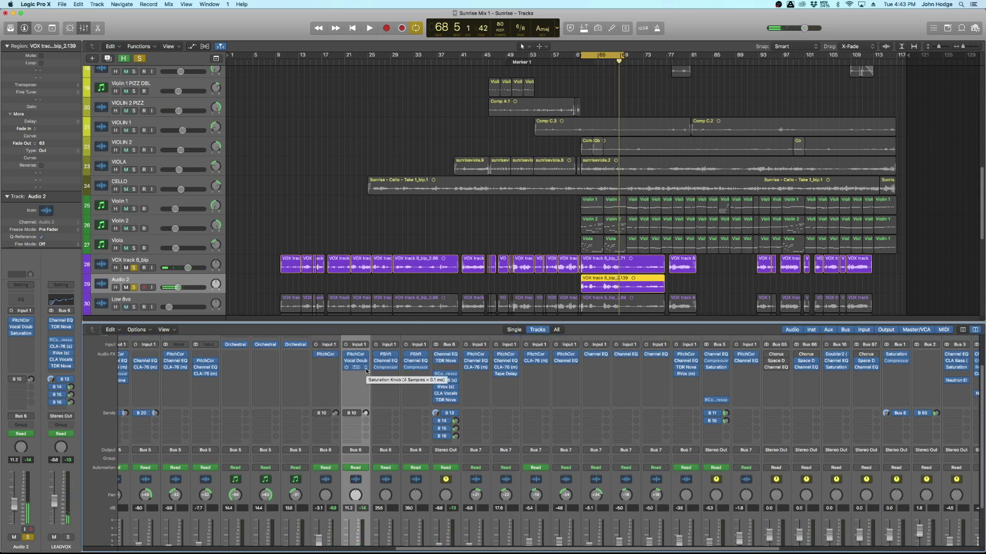
left_click(366, 377)
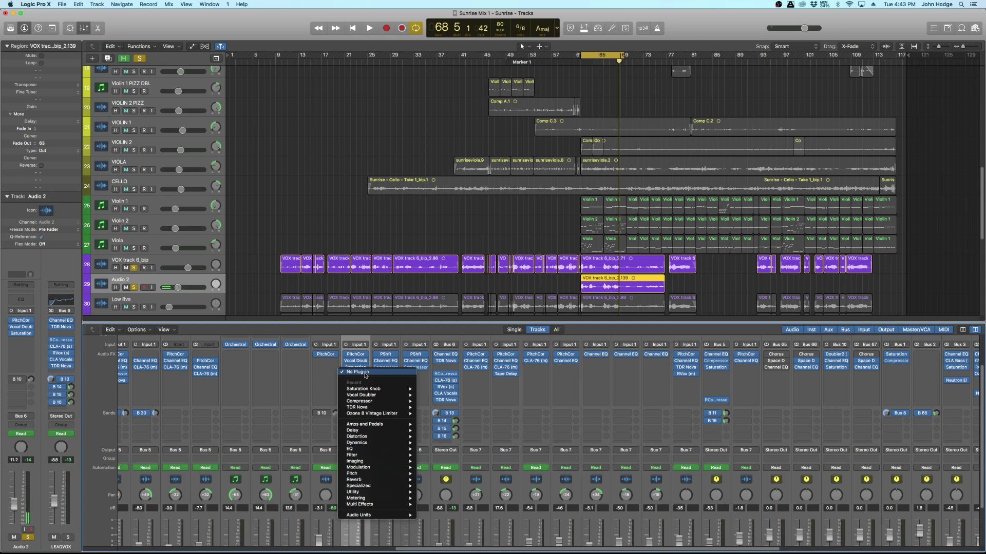
mouse_move(416, 480)
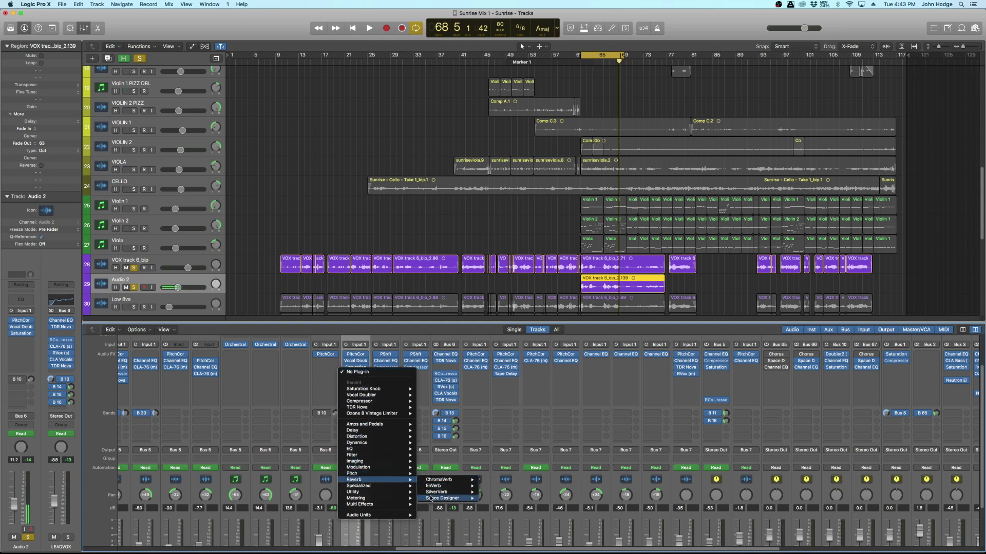
left_click(486, 480)
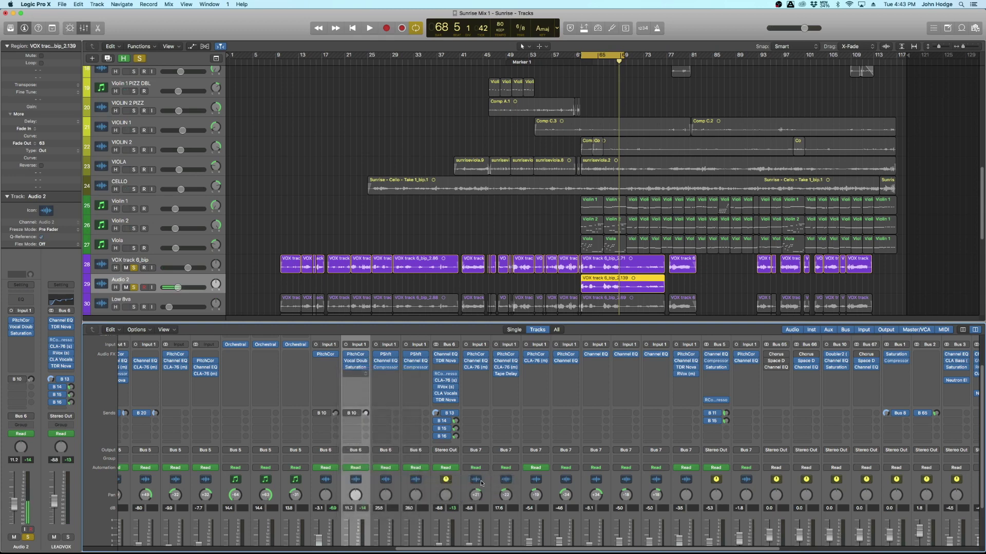
Unsolo VOX track 6, set ChromaVerb Wet to 100 %, lower the Audio 2 fader, and stop playback.
left_click(359, 374)
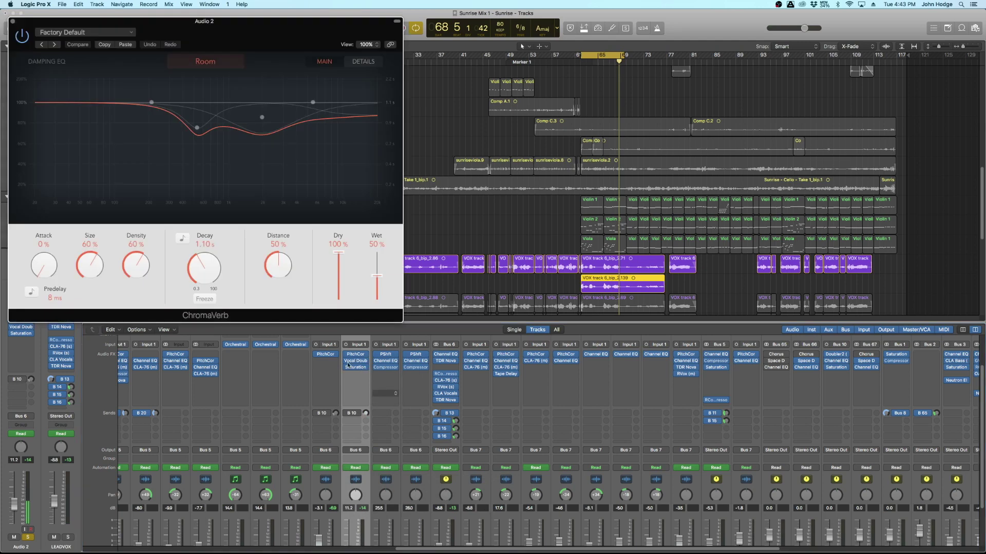
left_click_drag(297, 32, 430, 118)
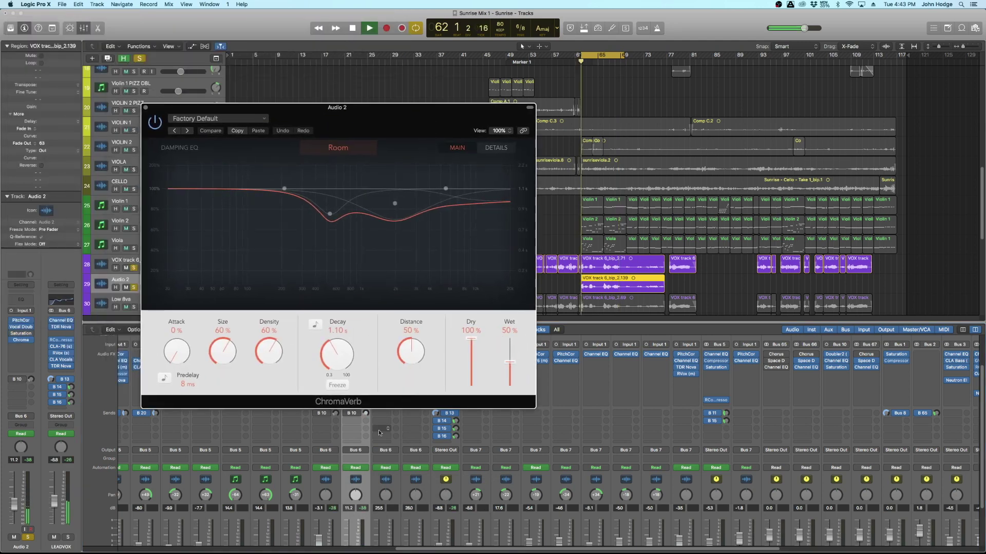
scroll(302, 459, "down", 3)
scroll(343, 551, "down", 2)
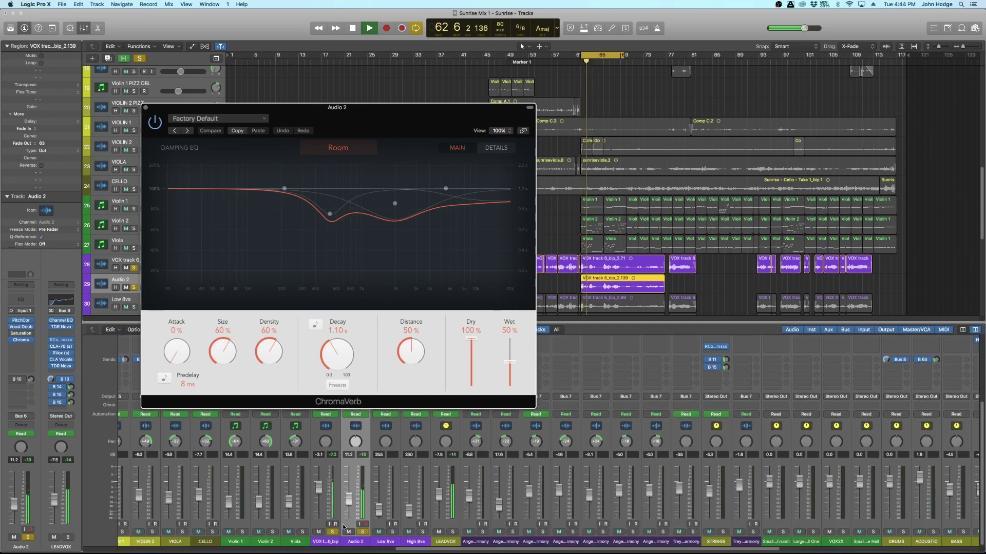
left_click(363, 532, "alt")
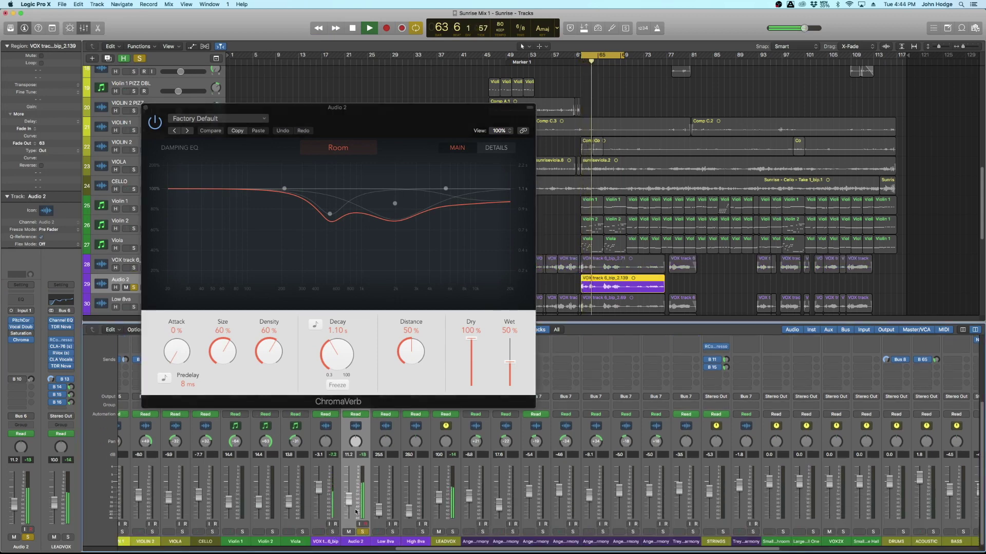
left_click_drag(510, 363, 472, 338)
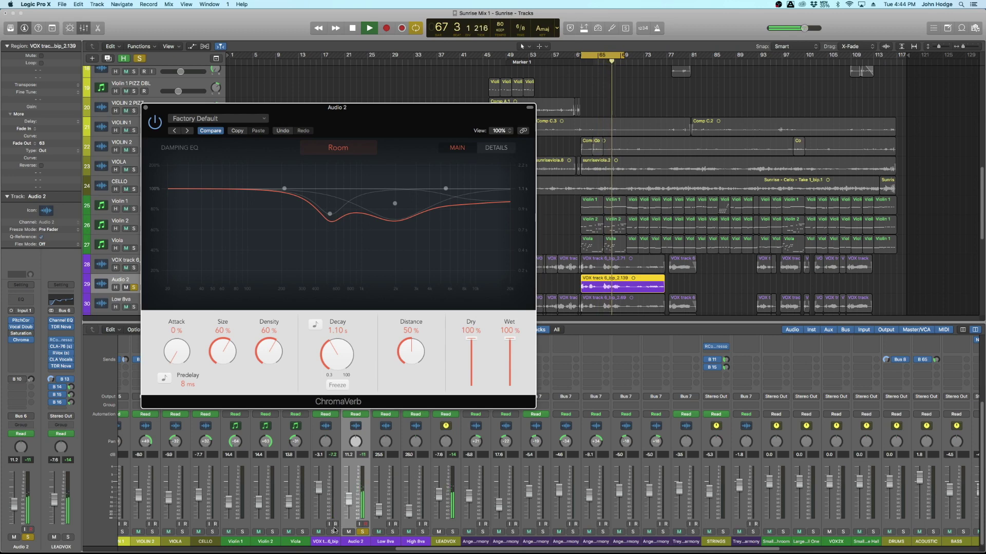
left_click_drag(352, 507, 349, 503)
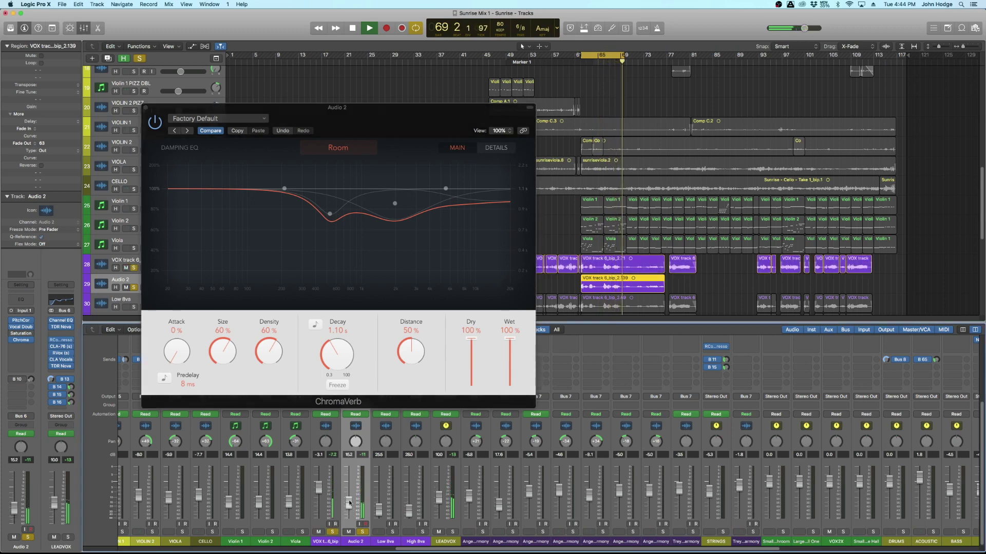
key("space")
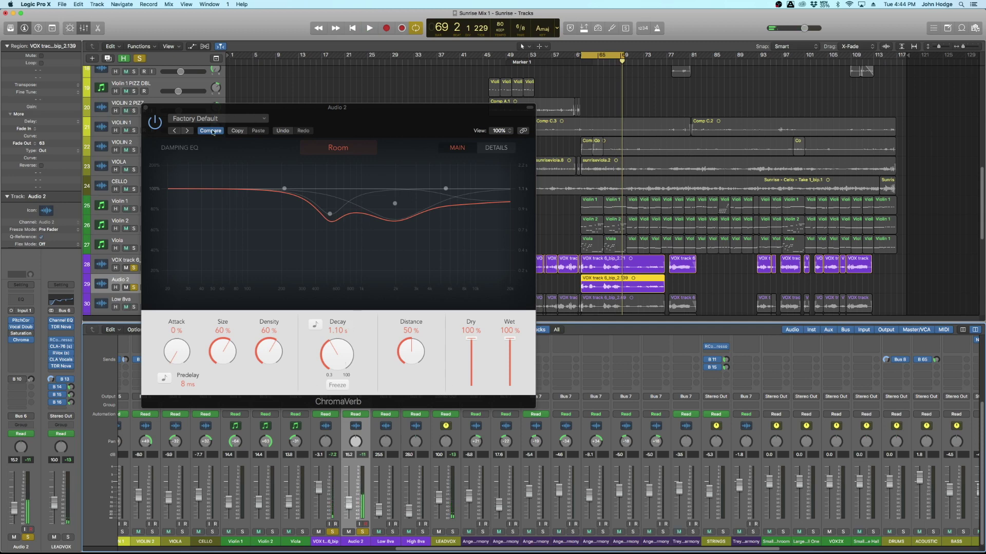
left_click(146, 108)
scroll(344, 415, "up", 4)
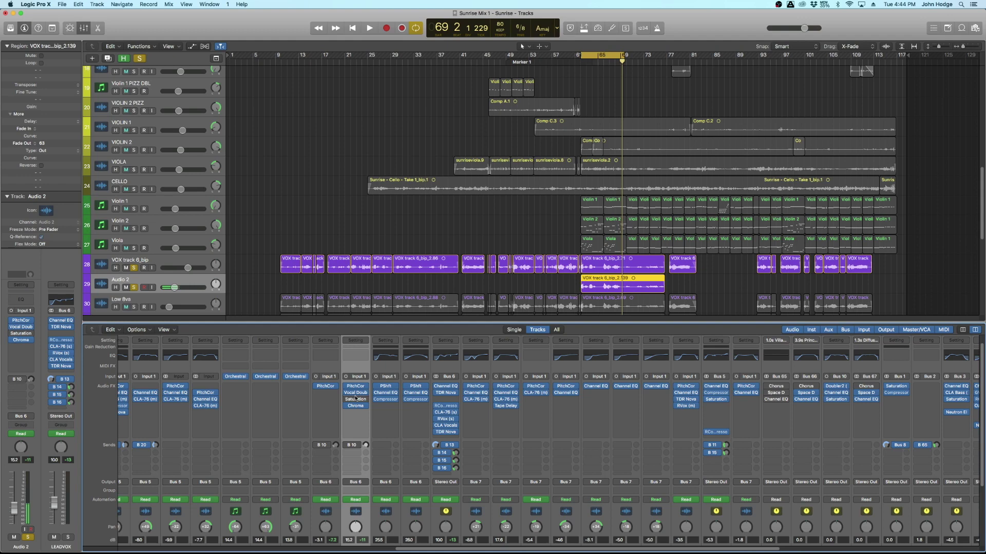
Reopen Audio 2's Vocal Doubler to show 100 % Separation and 100 % Variation.
left_click(354, 393)
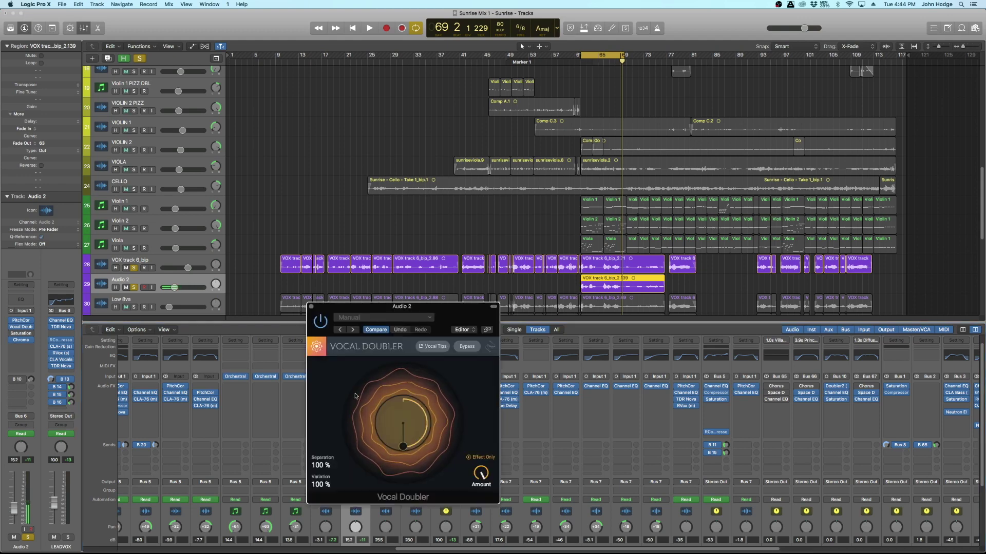